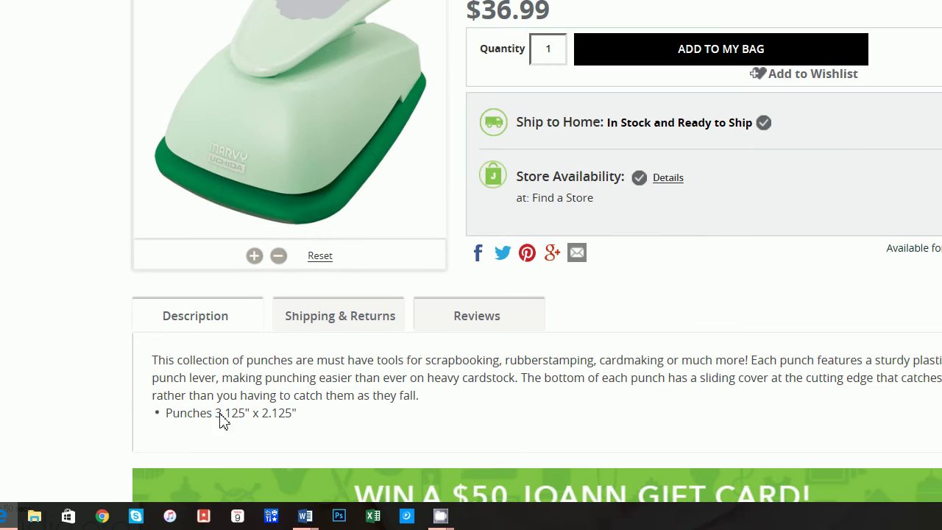
# Highlight the 3.125" x 2.125" punch size on the JOANN Clever Lever Giga tag punch page.
pyautogui.moveTo(166, 414); pyautogui.dragTo(299, 420)
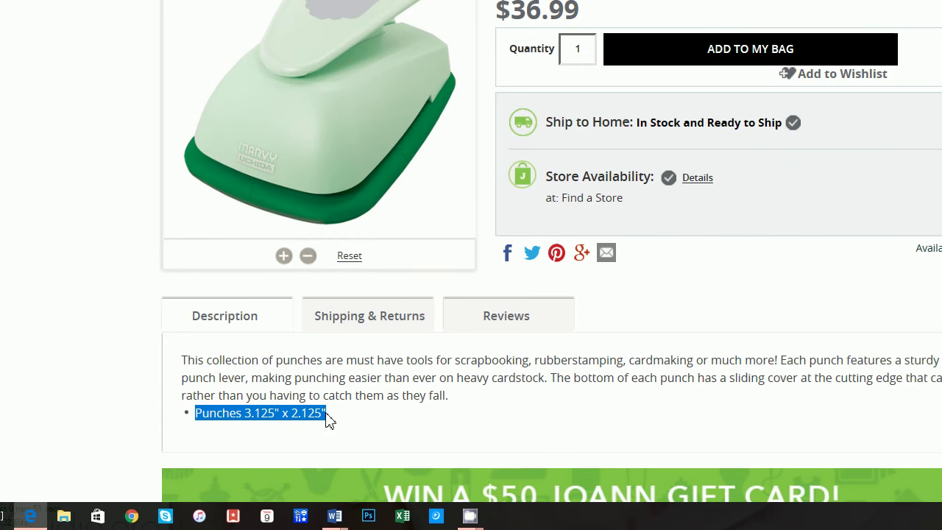
pyautogui.click(310, 420)
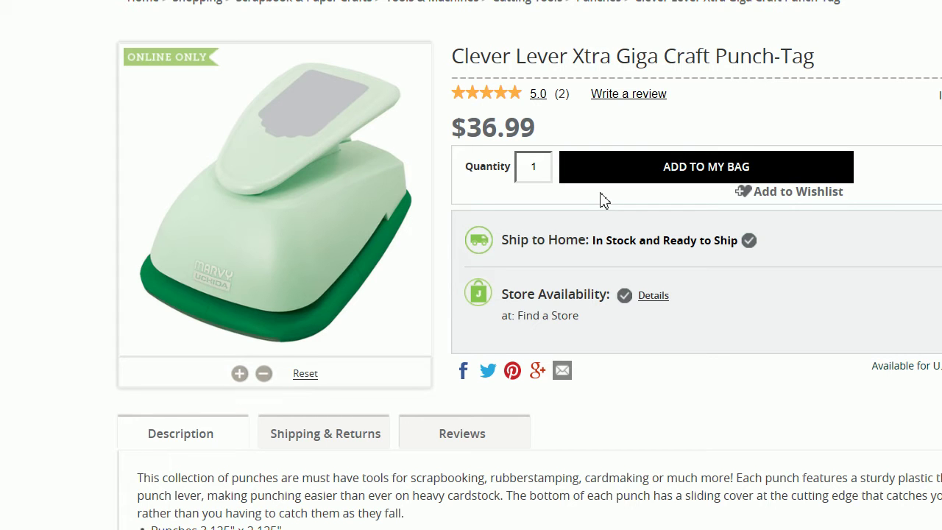
pyautogui.scroll(-2, 442, 368)
pyautogui.moveTo(290, 515)
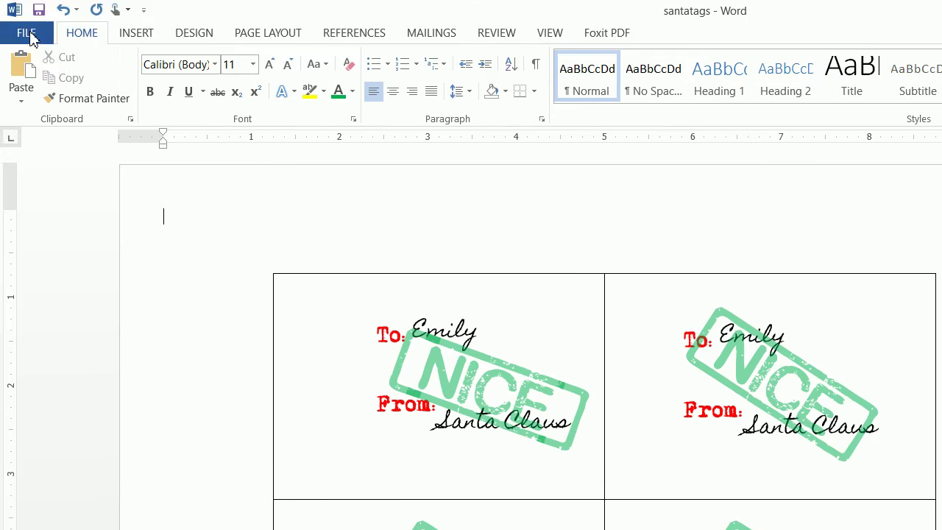
# Create a new blank Word document.
pyautogui.click(29, 34)
pyautogui.click(44, 103)
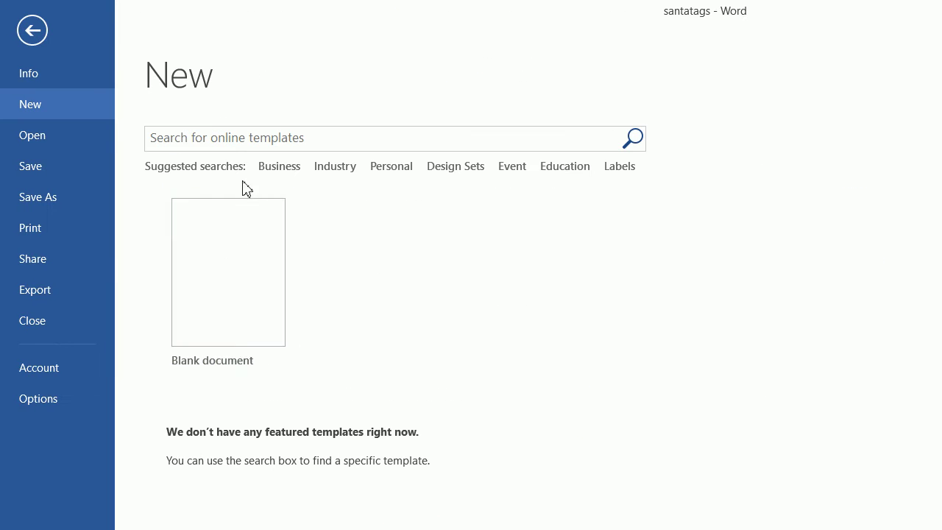
pyautogui.click(231, 282)
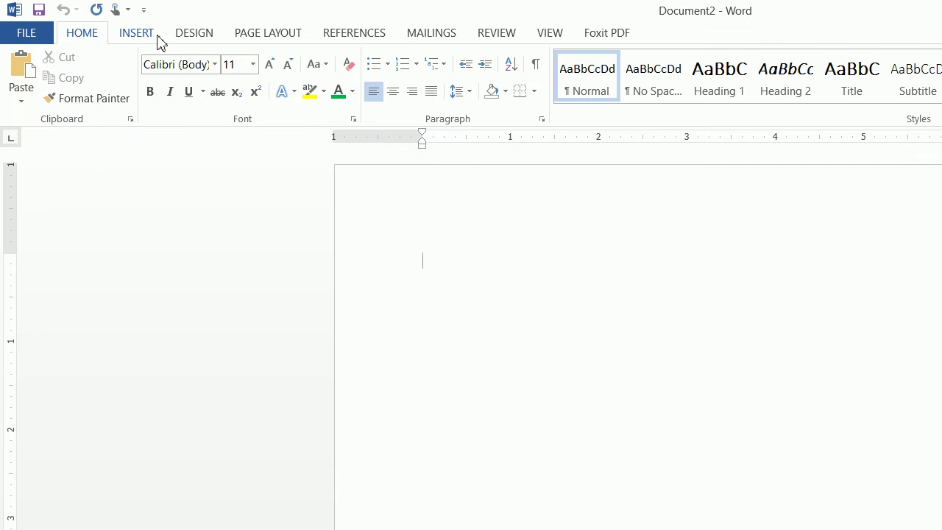
# Set the page orientation to landscape and bring up the table size grid.
pyautogui.click(267, 35)
pyautogui.click(83, 91)
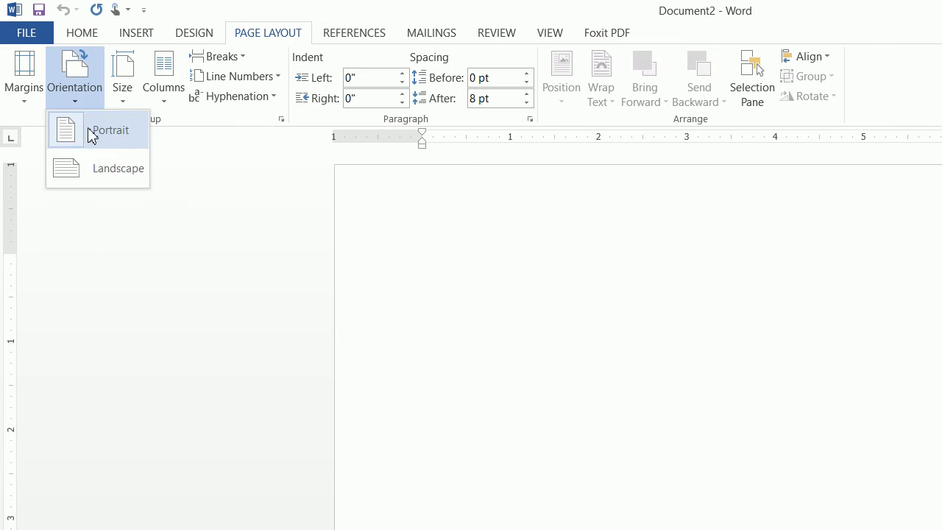
pyautogui.click(94, 176)
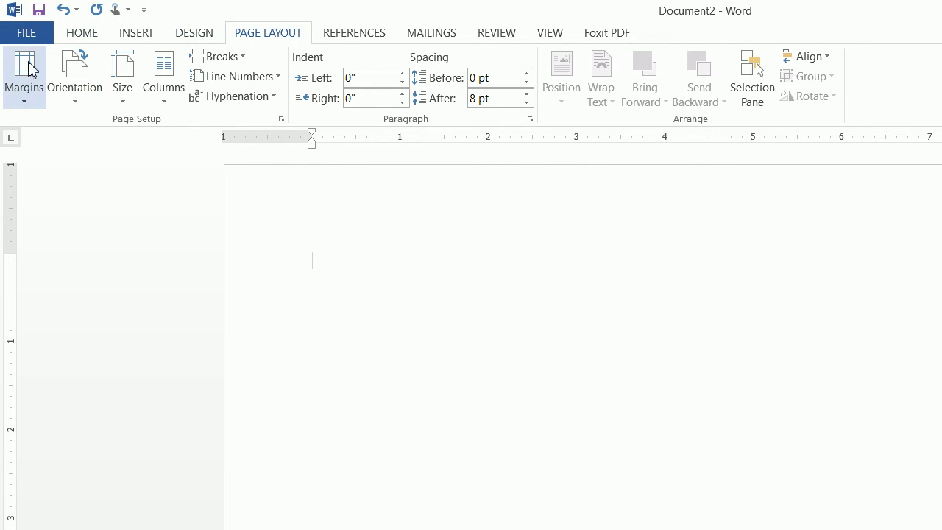
pyautogui.click(147, 35)
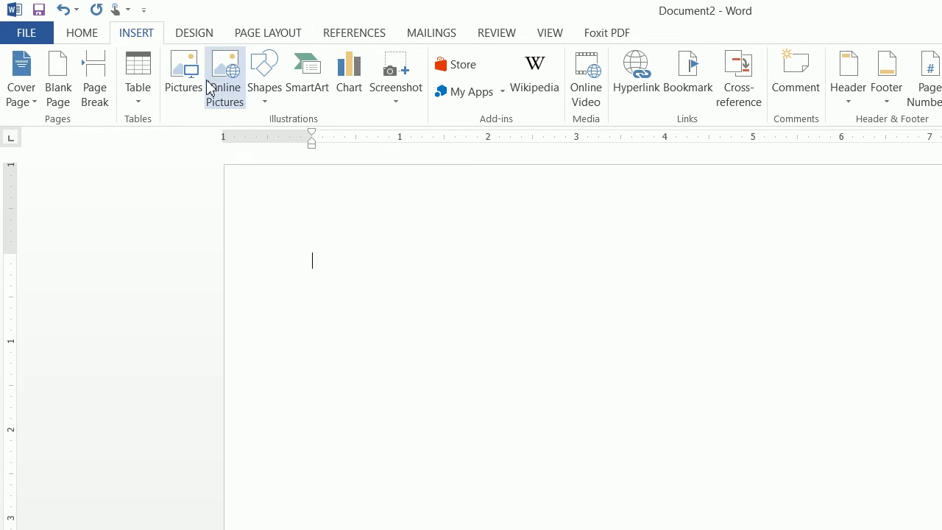
pyautogui.click(151, 87)
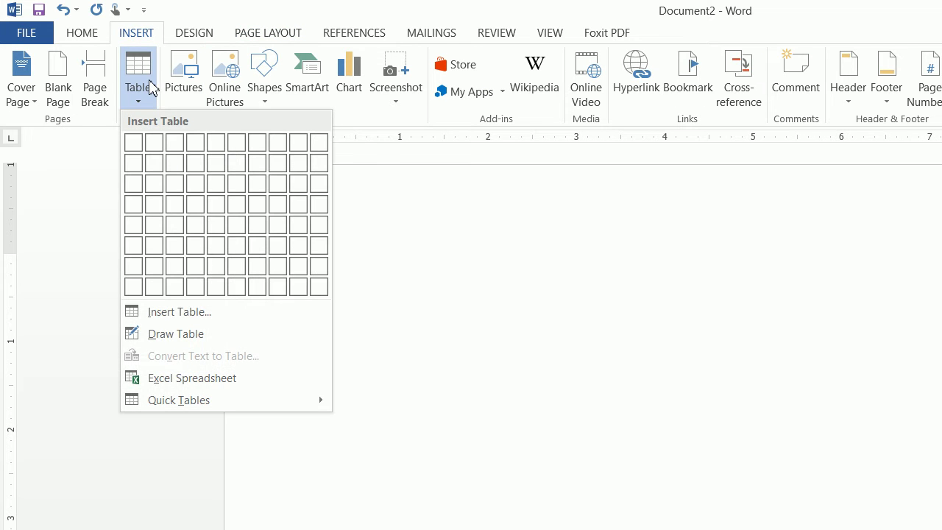
# Insert a 2x2 table and set its column width to 3.75 inches in Table Properties.
pyautogui.click(153, 163)
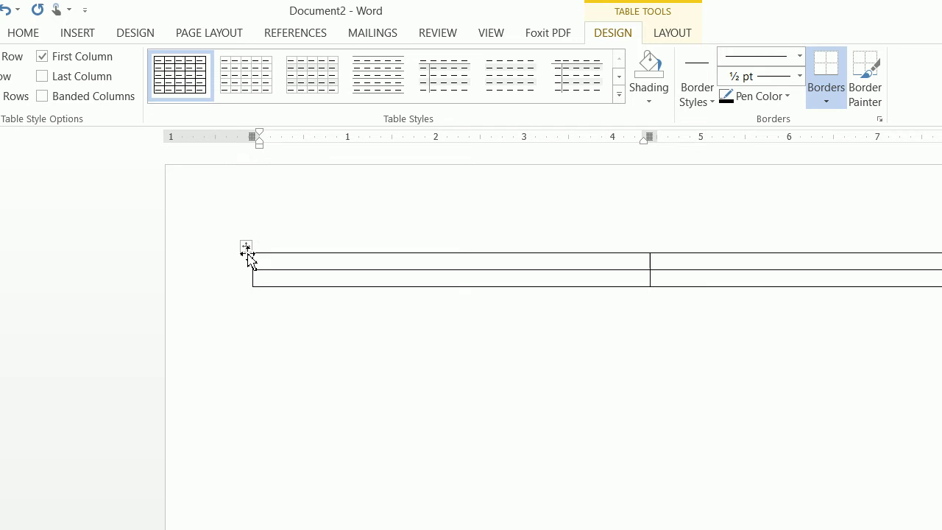
pyautogui.moveTo(247, 249)
pyautogui.mouseDown()
pyautogui.moveTo(246, 266)
pyautogui.moveTo(250, 254)
pyautogui.mouseUp()
pyautogui.rightClick(247, 248)
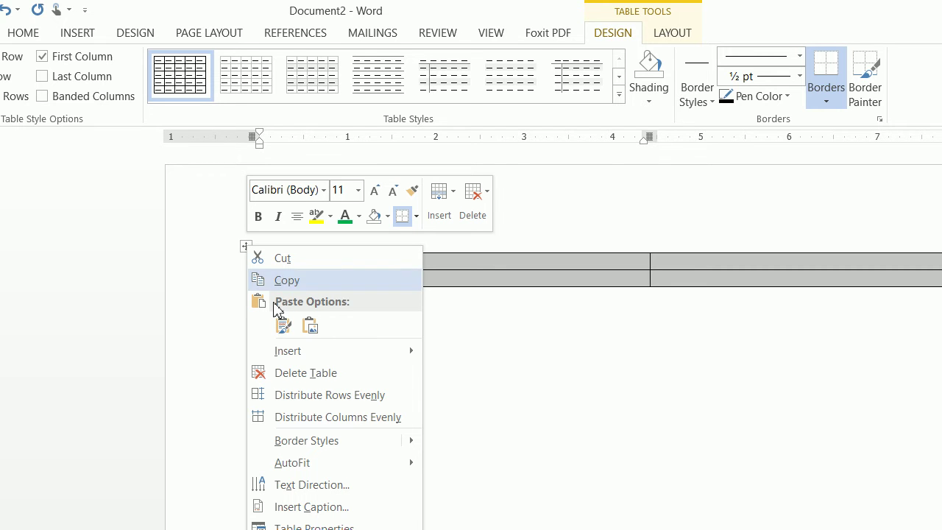
pyautogui.click(354, 527)
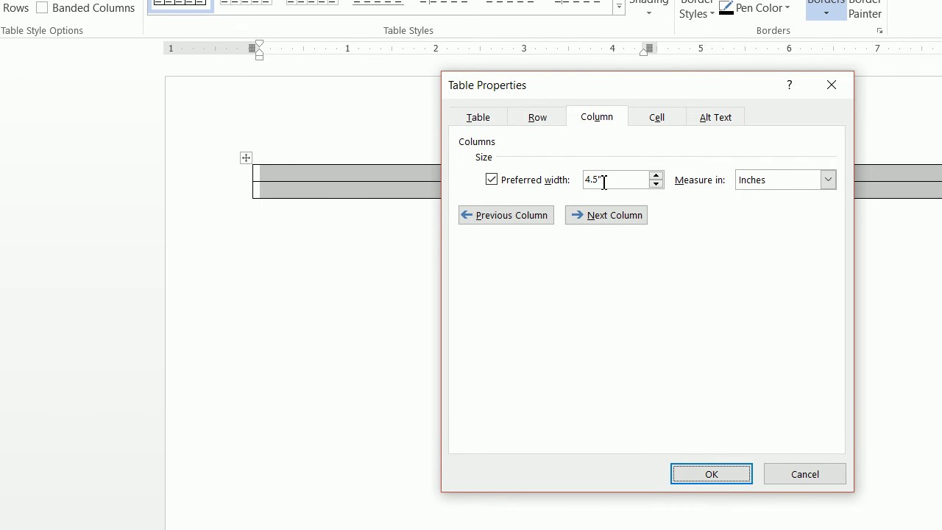
pyautogui.moveTo(603, 179); pyautogui.dragTo(567, 184)
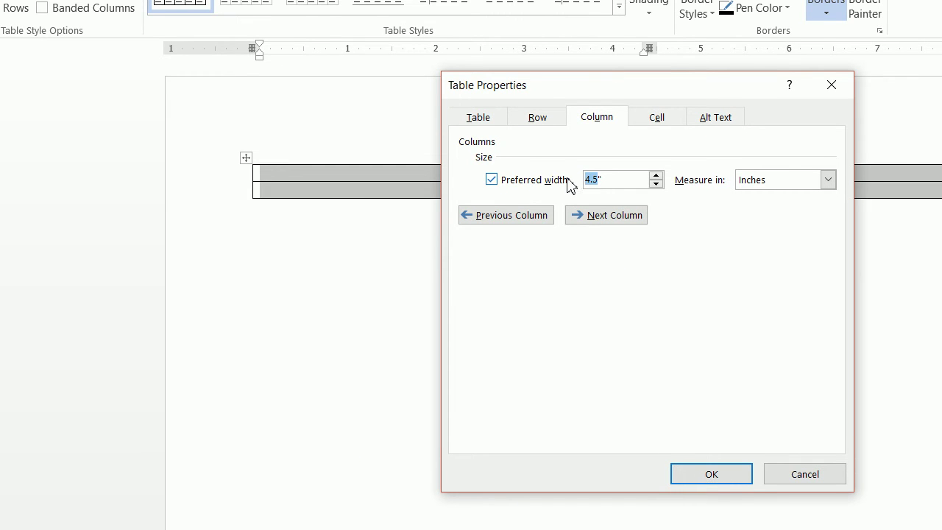
pyautogui.write('3')
pyautogui.write('75')
pyautogui.write('.')
# Specify a row height of 2.55 inches for the table rows.
pyautogui.click(547, 121)
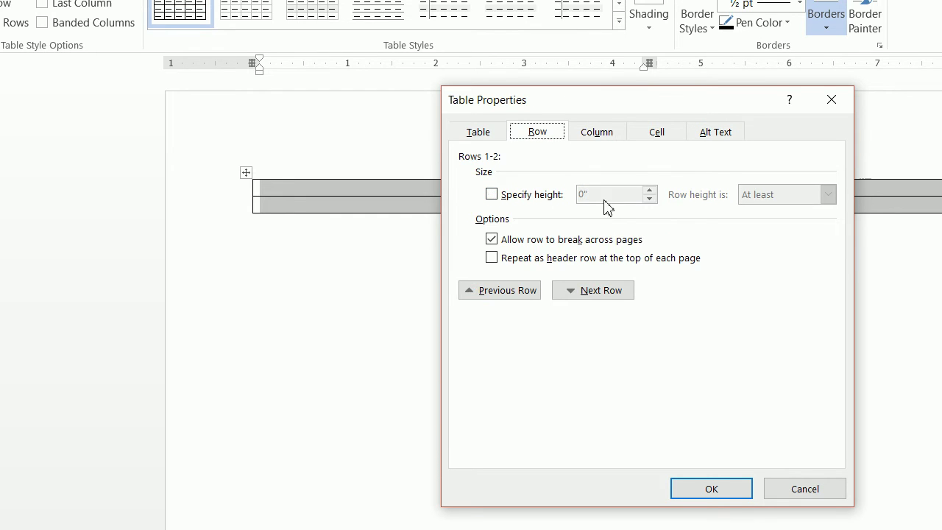
pyautogui.click(528, 194)
pyautogui.click(585, 192)
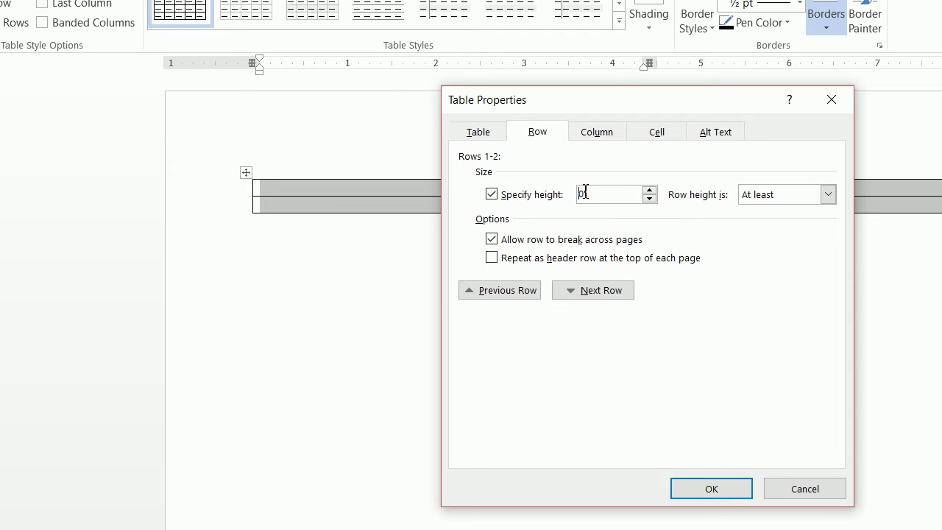
pyautogui.moveTo(596, 193); pyautogui.dragTo(513, 207)
pyautogui.write('2.55')
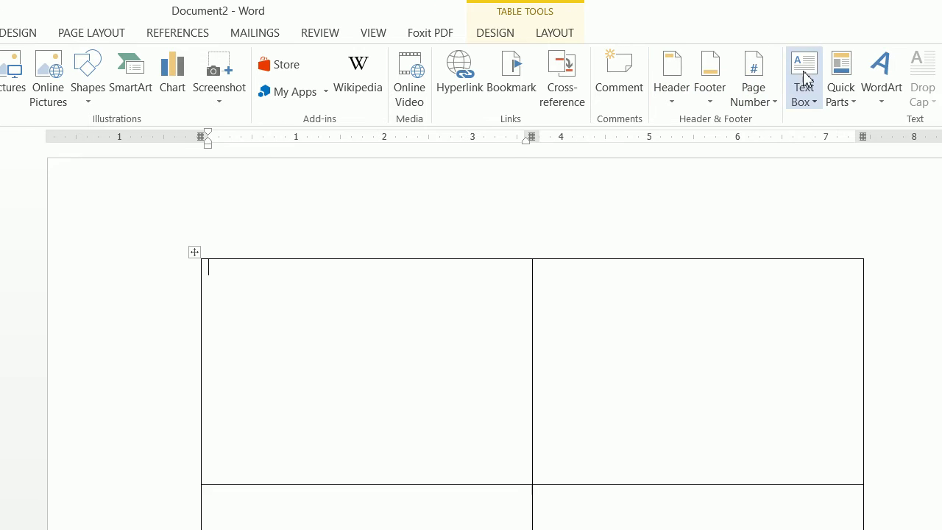
# Draw a text box in the top-left table cell and stretch its top edge slightly upward.
pyautogui.click(802, 84)
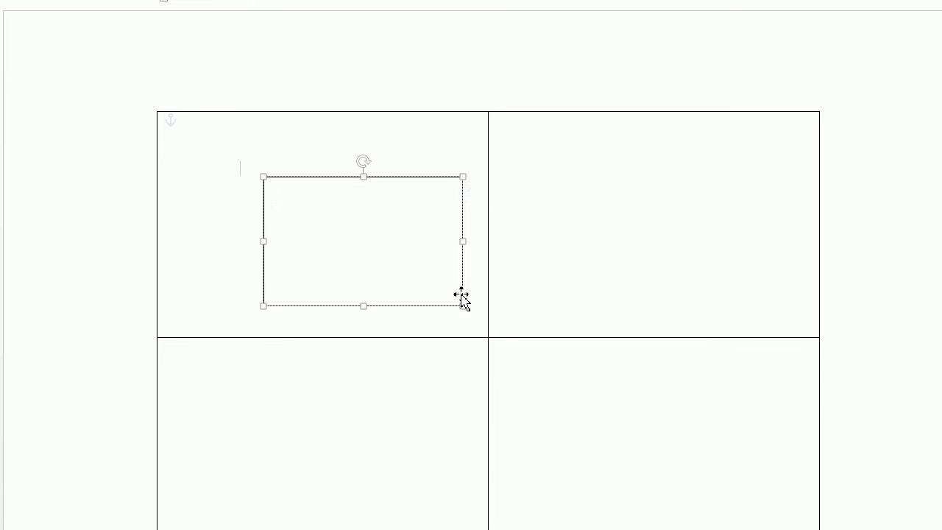
pyautogui.moveTo(361, 178); pyautogui.dragTo(361, 157)
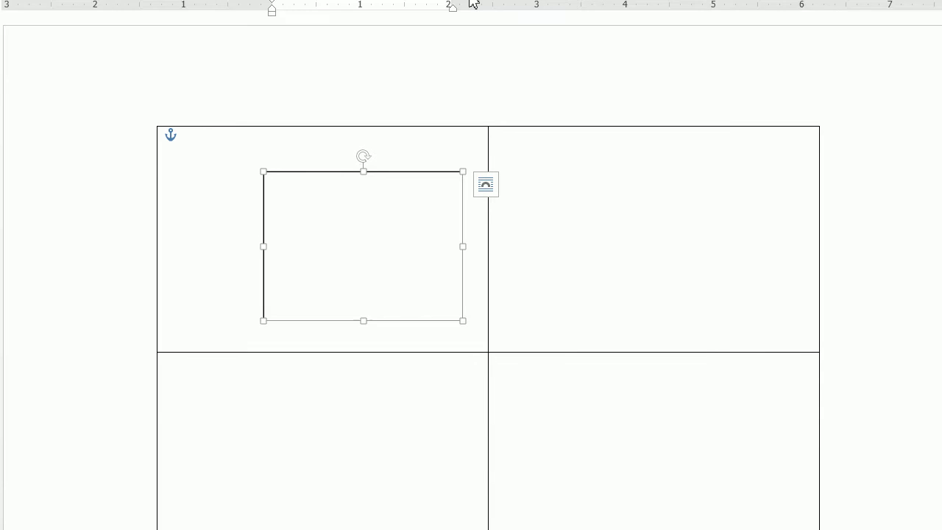
pyautogui.moveTo(276, 521)
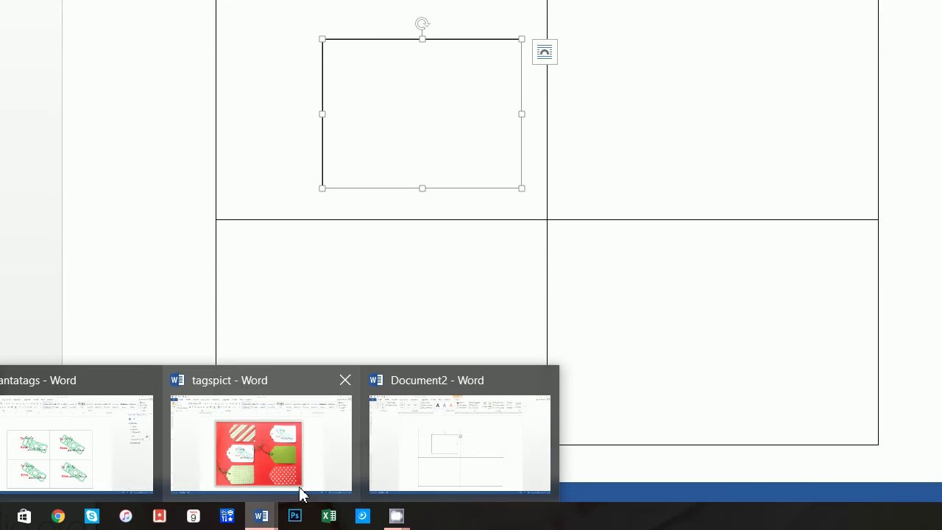
pyautogui.click(300, 492)
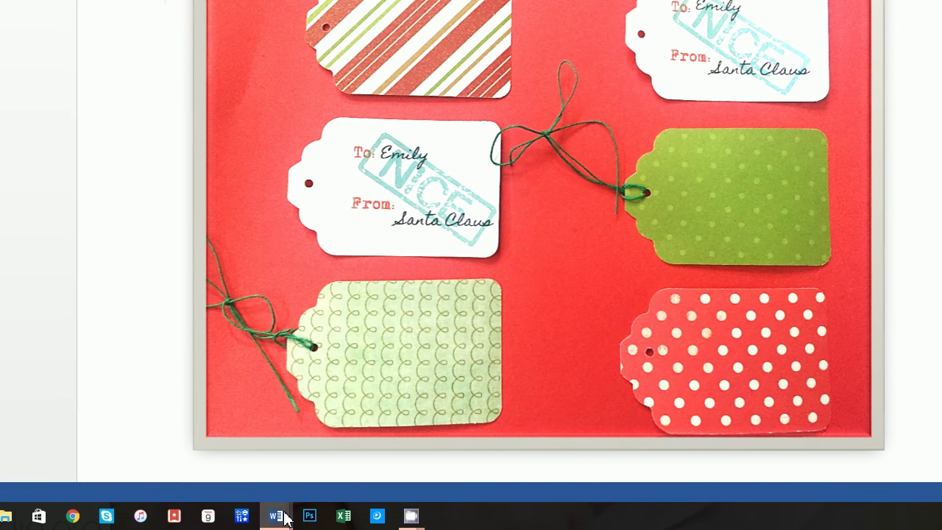
# Type 'To:' and 'From:' on separate lines in the tag's text box.
pyautogui.moveTo(273, 509)
pyautogui.click(405, 469)
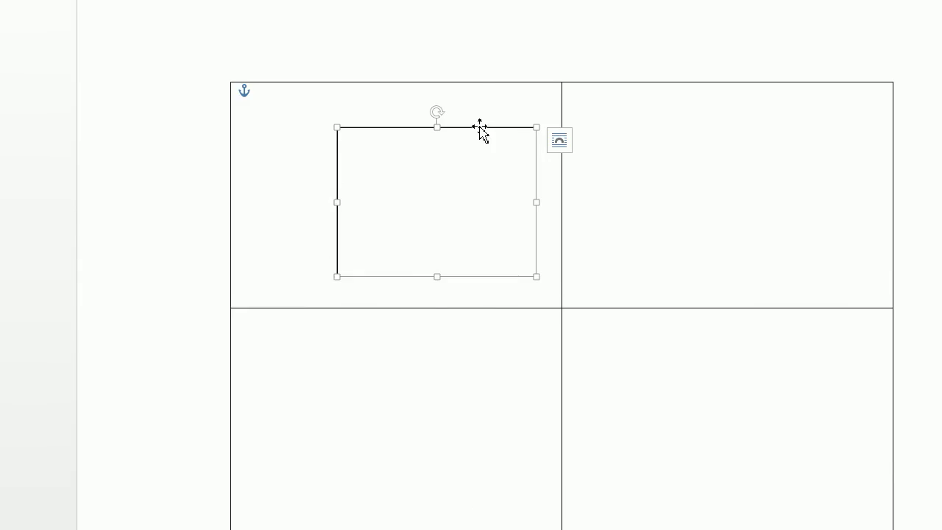
pyautogui.click(401, 170)
pyautogui.write('T')
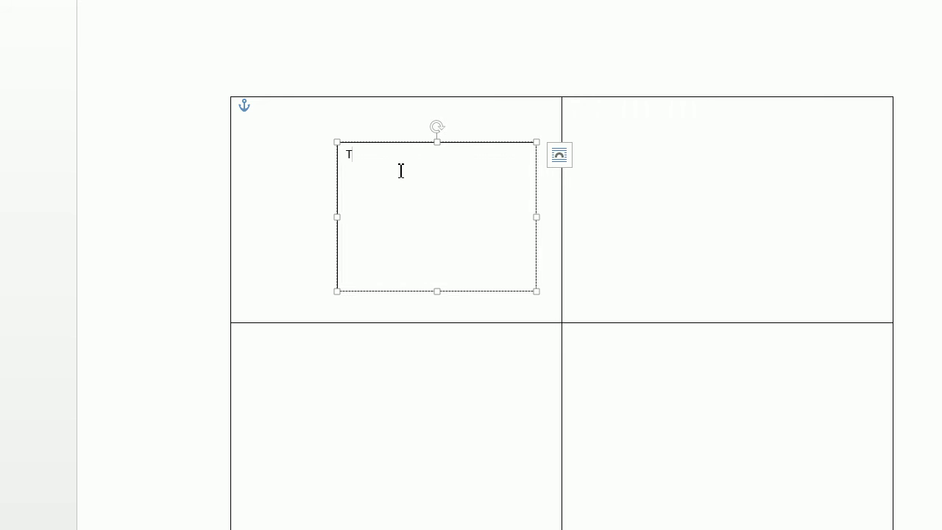
pyautogui.write('o:')
pyautogui.press('Return')
pyautogui.write('From:')
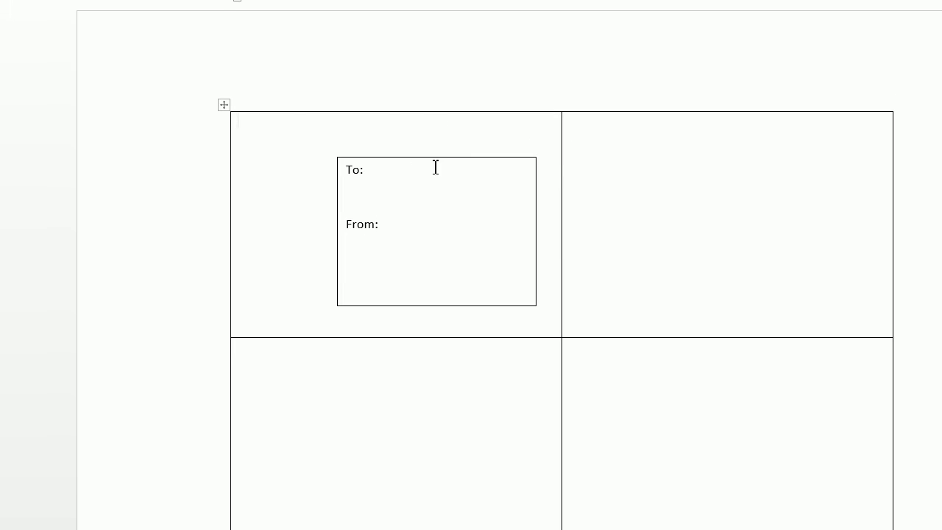
# Give the text box no fill and no outline, then select its label text.
pyautogui.click(438, 157)
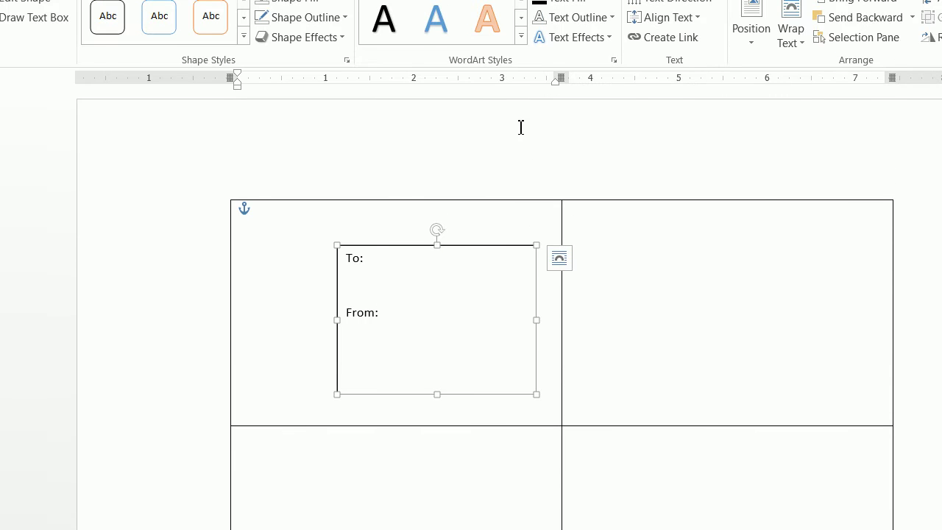
pyautogui.click(296, 63)
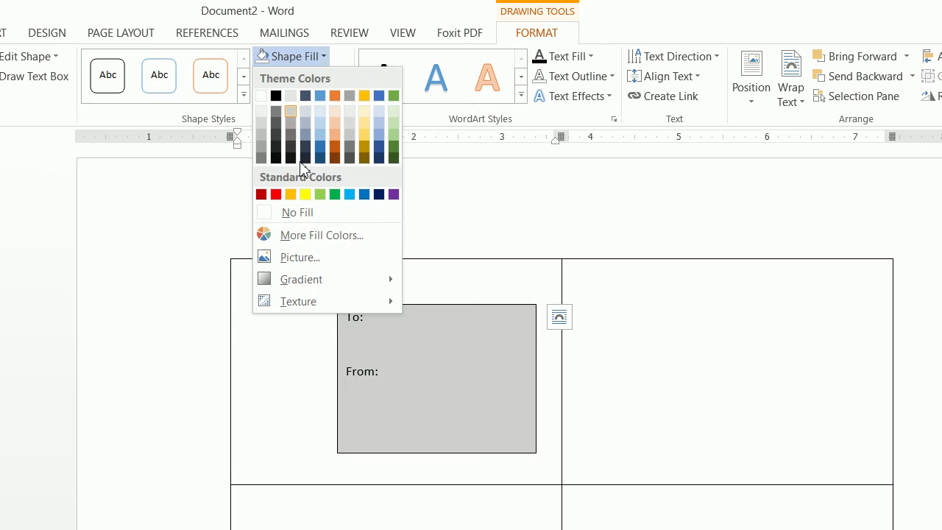
pyautogui.click(304, 212)
pyautogui.click(319, 76)
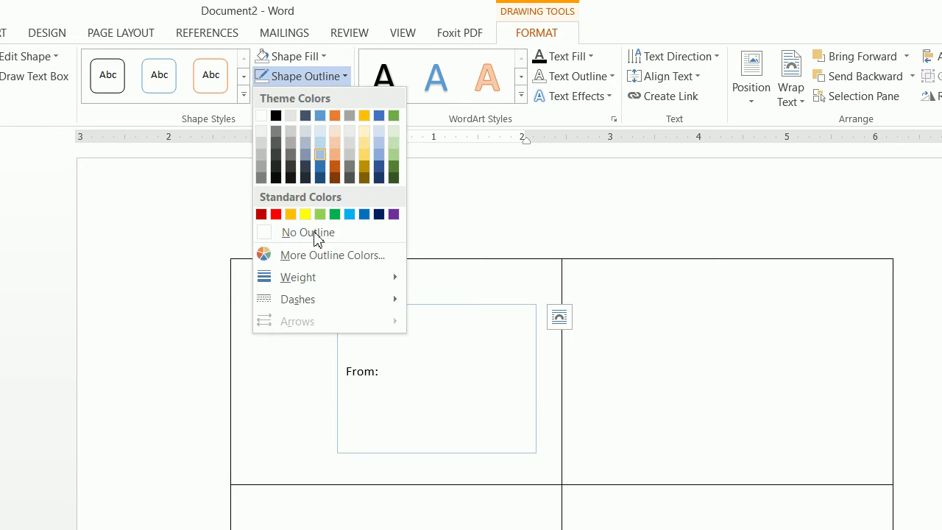
pyautogui.click(314, 237)
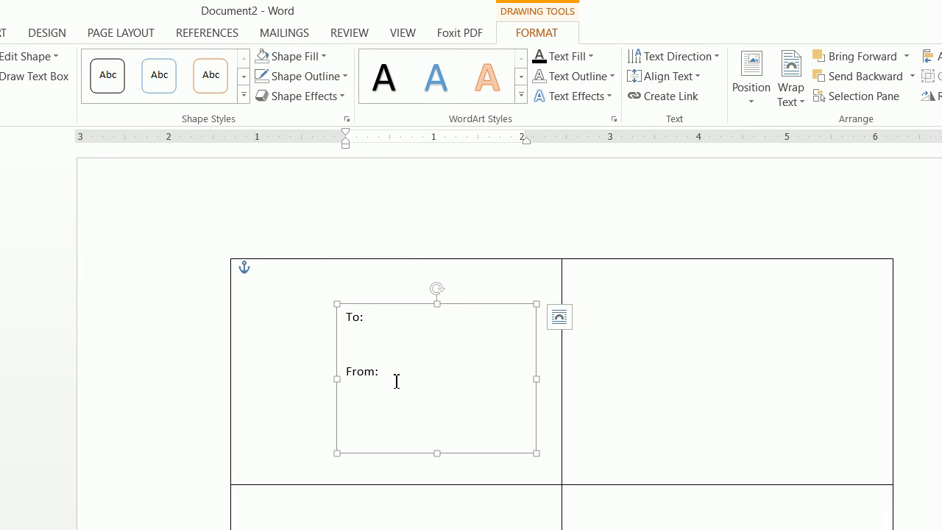
pyautogui.moveTo(396, 381); pyautogui.dragTo(326, 299)
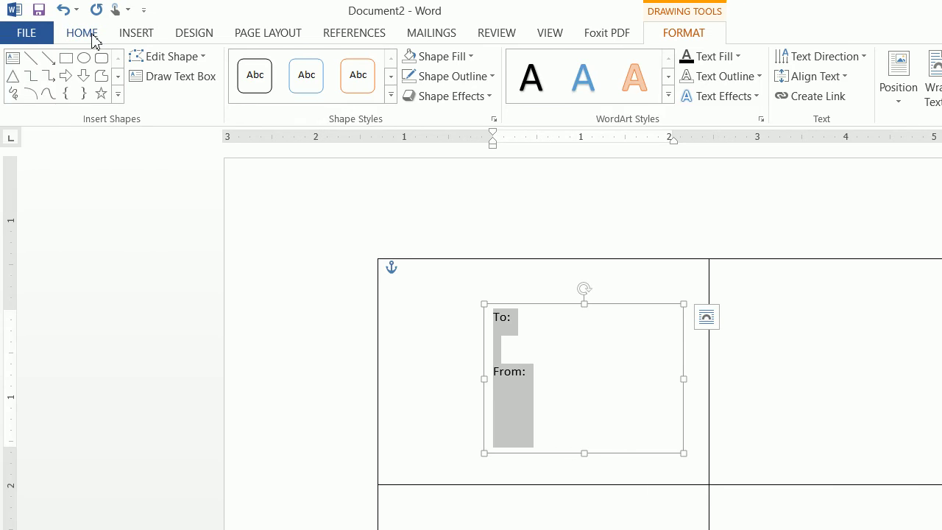
# Format the To: and From: labels in Mom's Typewriter, 16 pt, red, and nudge the box left.
pyautogui.click(83, 32)
pyautogui.click(215, 64)
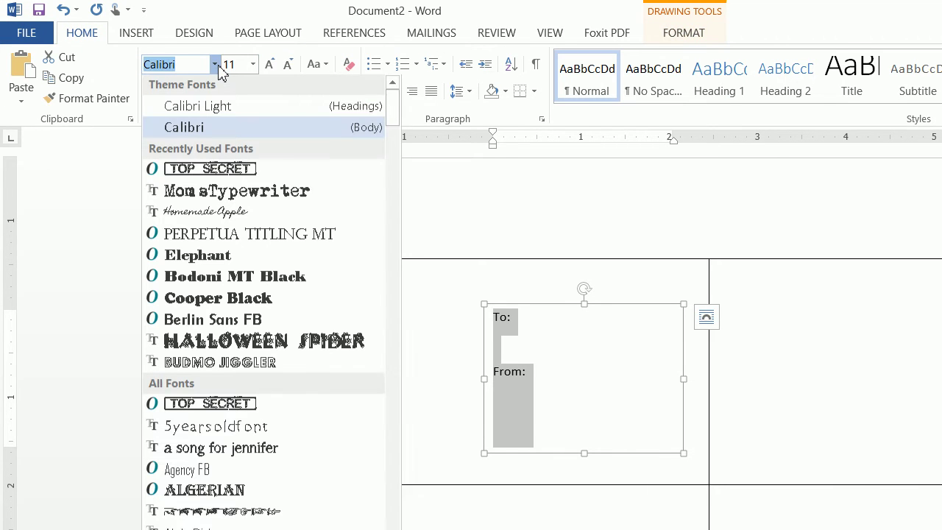
pyautogui.click(265, 193)
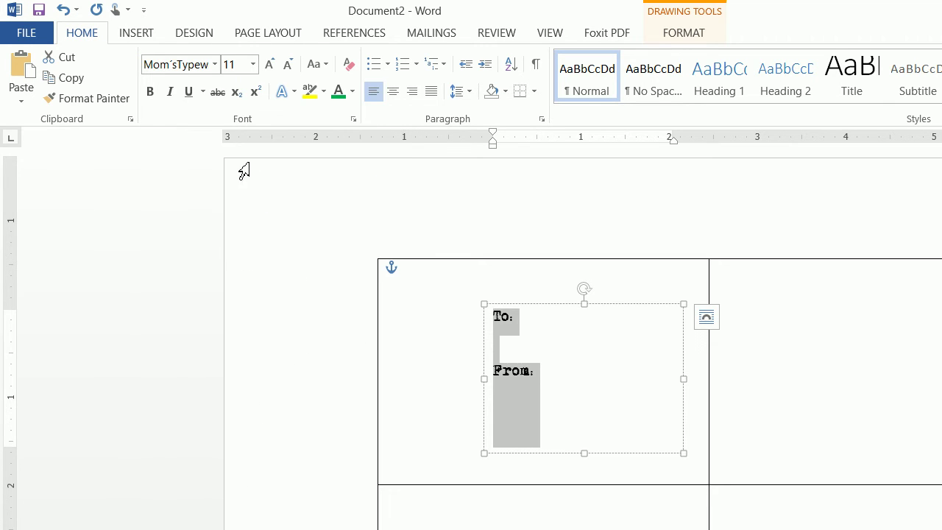
pyautogui.click(233, 64)
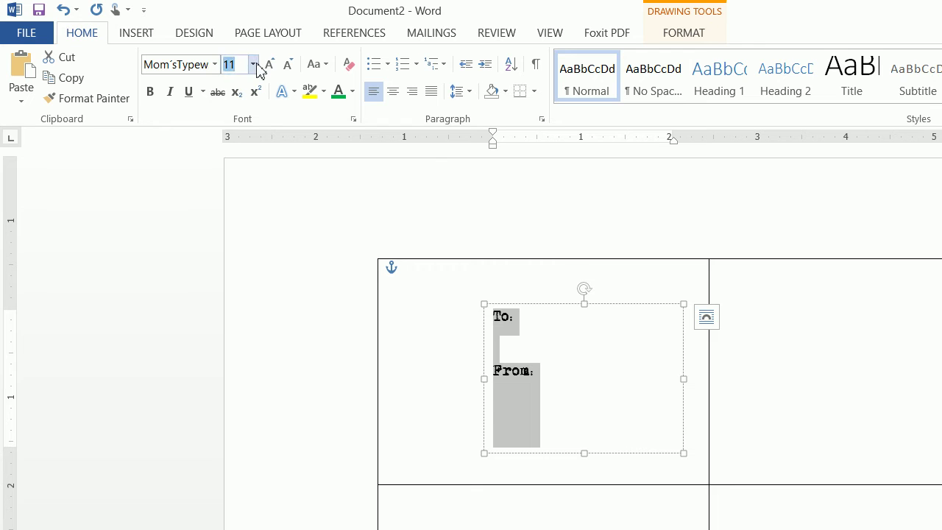
pyautogui.write('16')
pyautogui.press('Return')
pyautogui.click(352, 91)
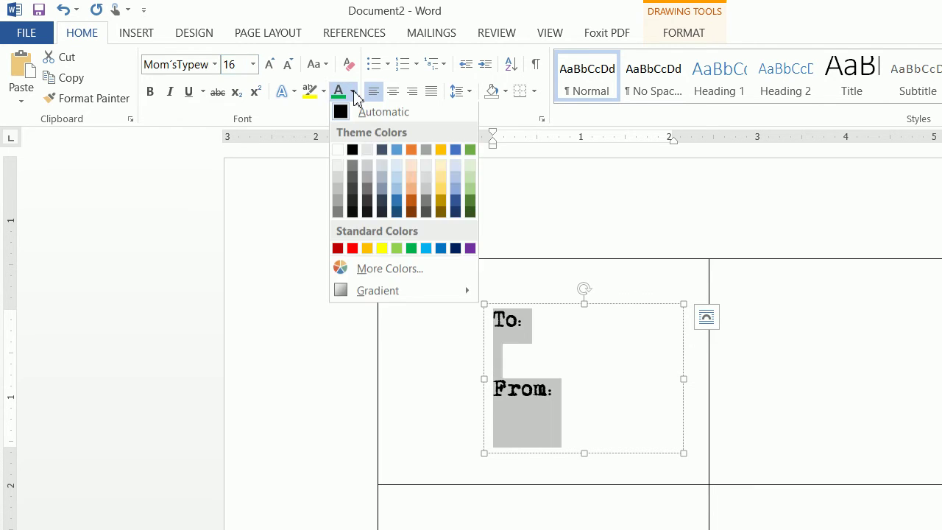
pyautogui.click(353, 251)
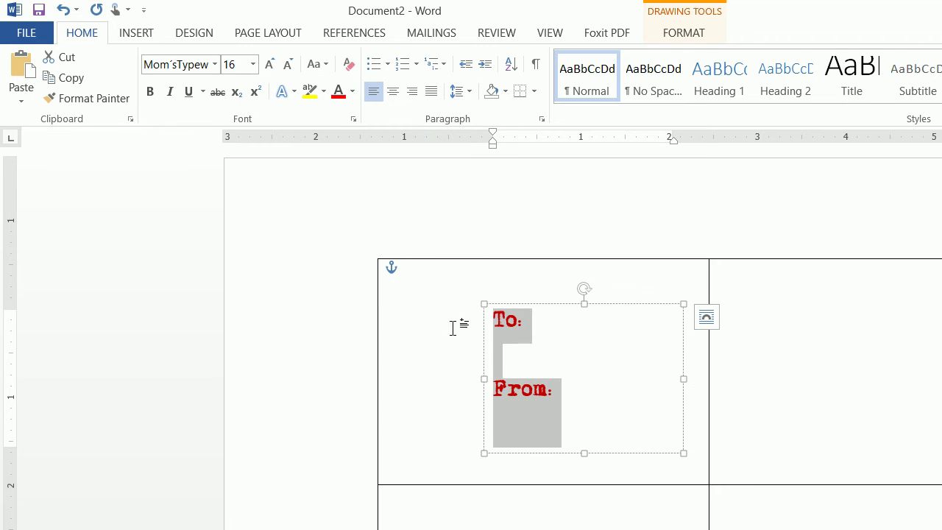
pyautogui.moveTo(544, 307)
pyautogui.mouseDown()
pyautogui.moveTo(532, 309)
pyautogui.moveTo(540, 306)
pyautogui.mouseUp()
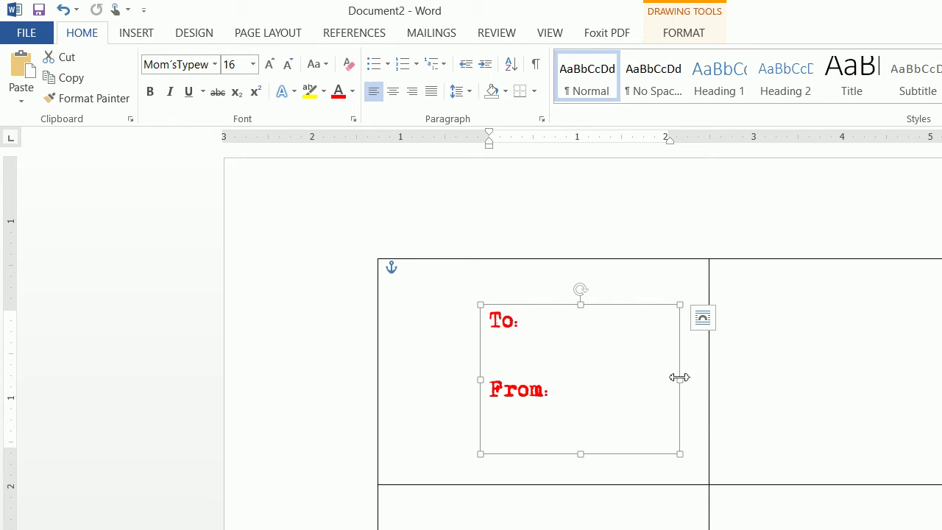
# Narrow the label text box and switch to the reference photo of finished tags.
pyautogui.moveTo(679, 378); pyautogui.dragTo(576, 378)
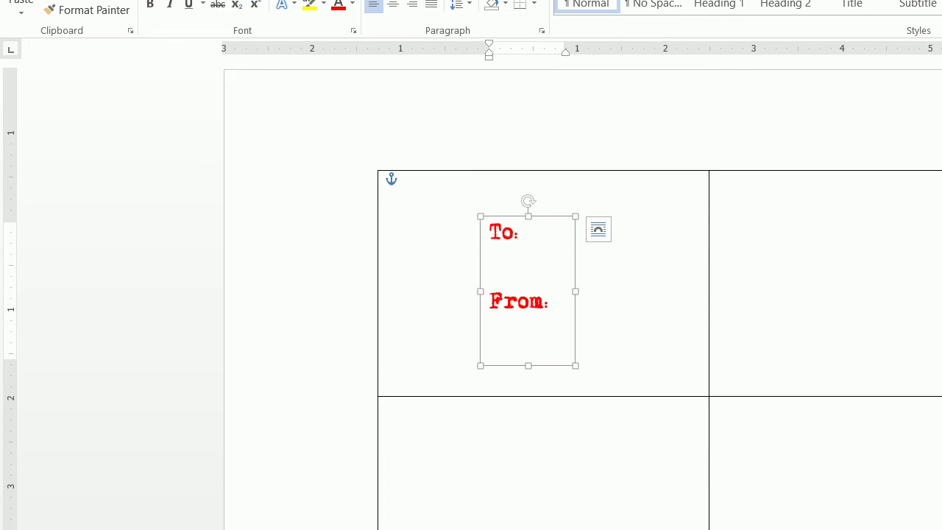
pyautogui.moveTo(422, 513)
pyautogui.click(475, 471)
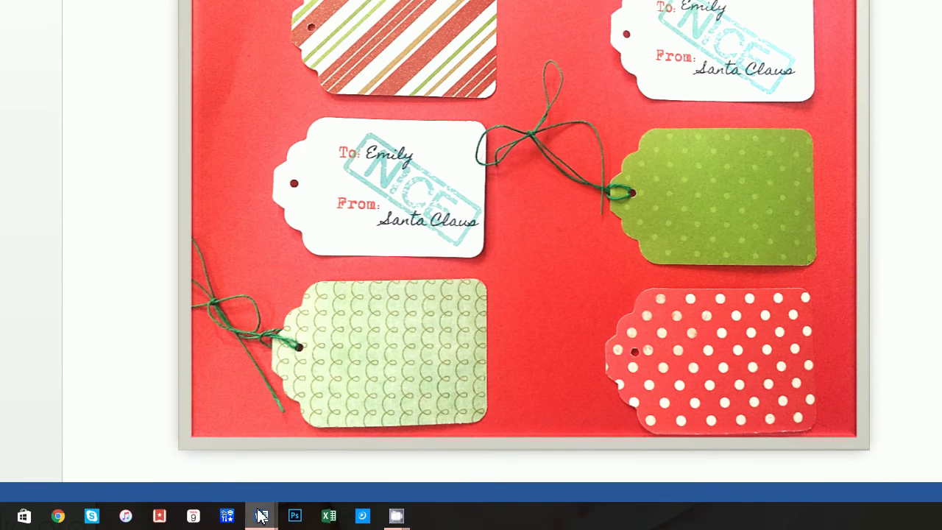
# Back in Document2, draw a second text box holding the recipient's name and 'Santa Claus'.
pyautogui.moveTo(262, 492)
pyautogui.click(400, 446)
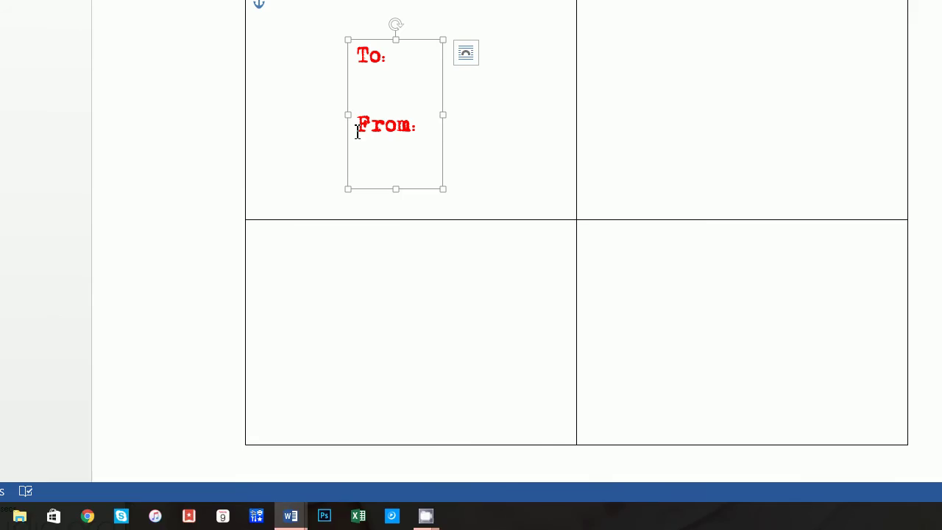
pyautogui.click(346, 80)
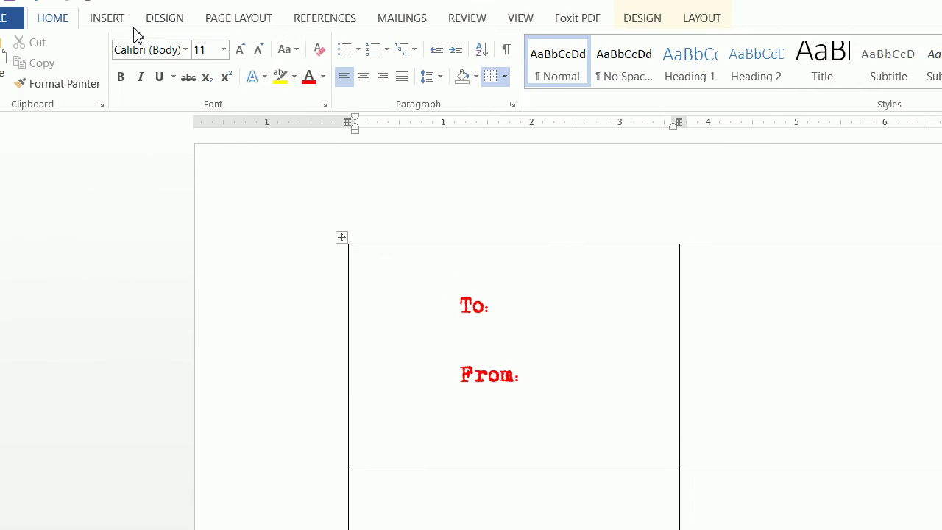
pyautogui.click(147, 33)
pyautogui.click(941, 77)
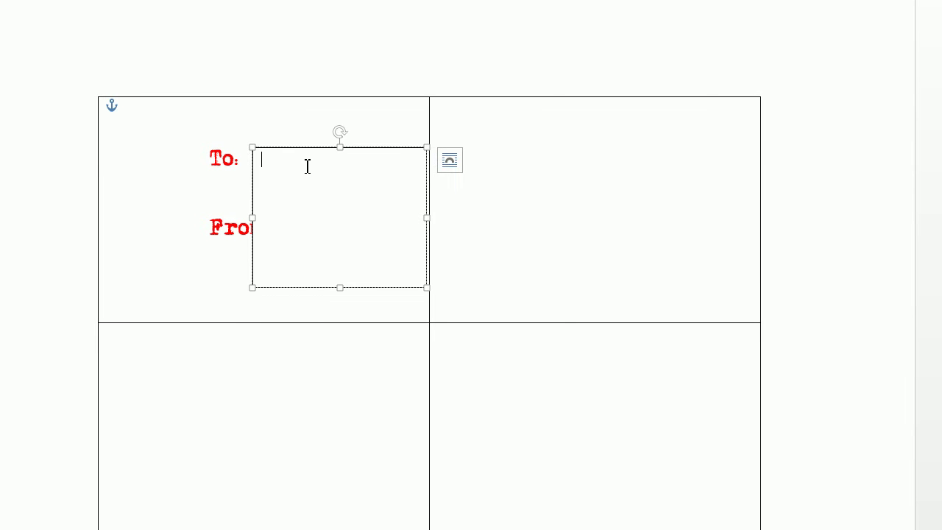
pyautogui.write('WEm')
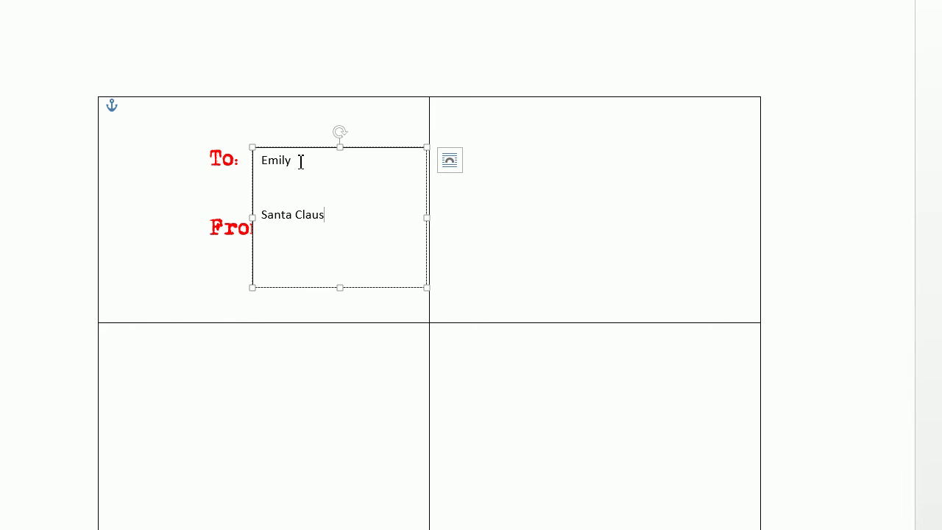
pyautogui.hotkey('ctrl', 'a')
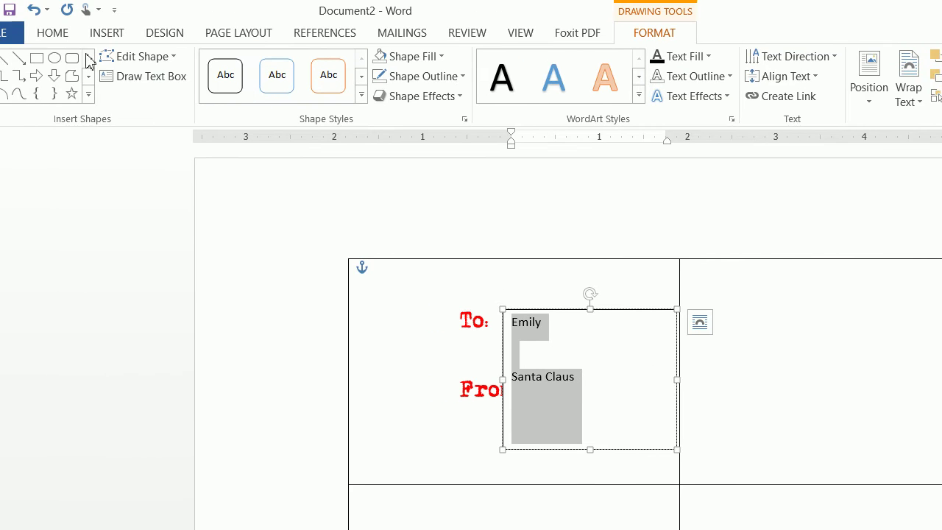
# Remove the names box's fill and outline and set the names in Homemade Apple.
pyautogui.click(467, 56)
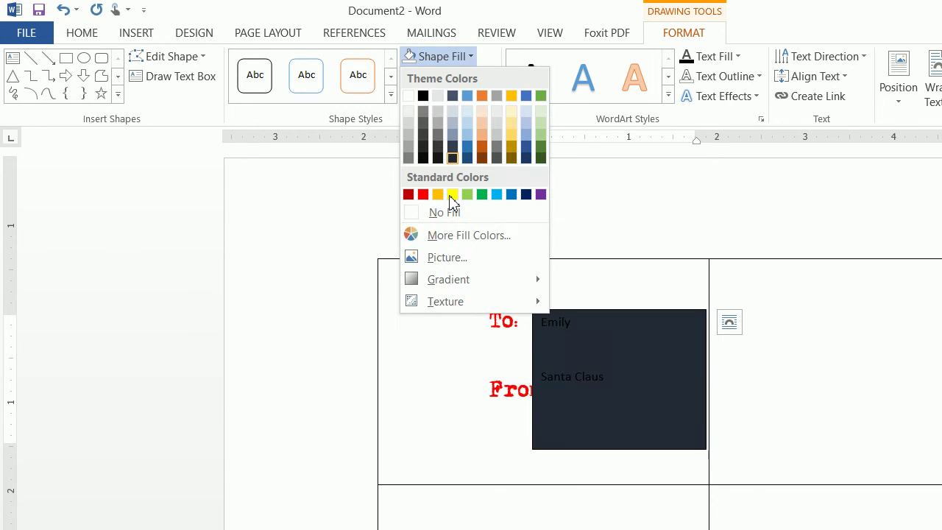
pyautogui.click(447, 214)
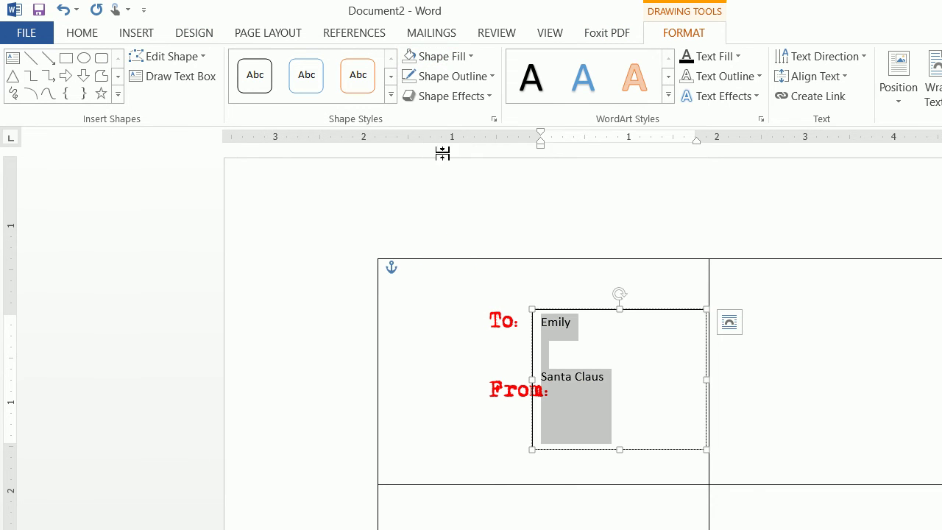
pyautogui.click(450, 75)
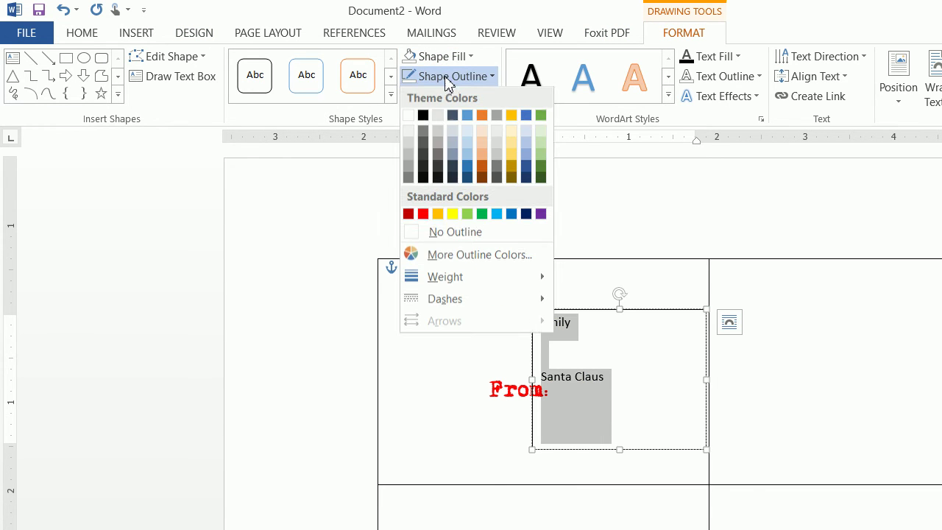
pyautogui.click(455, 232)
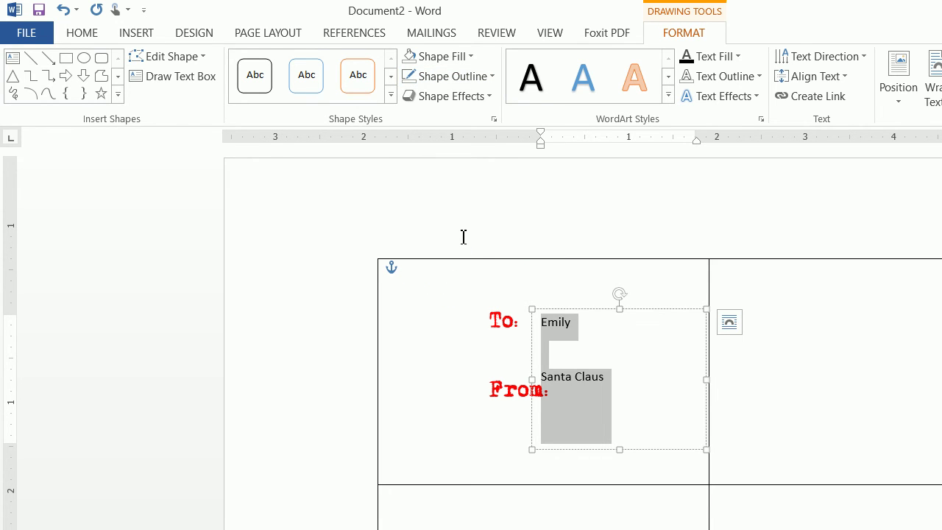
pyautogui.click(77, 33)
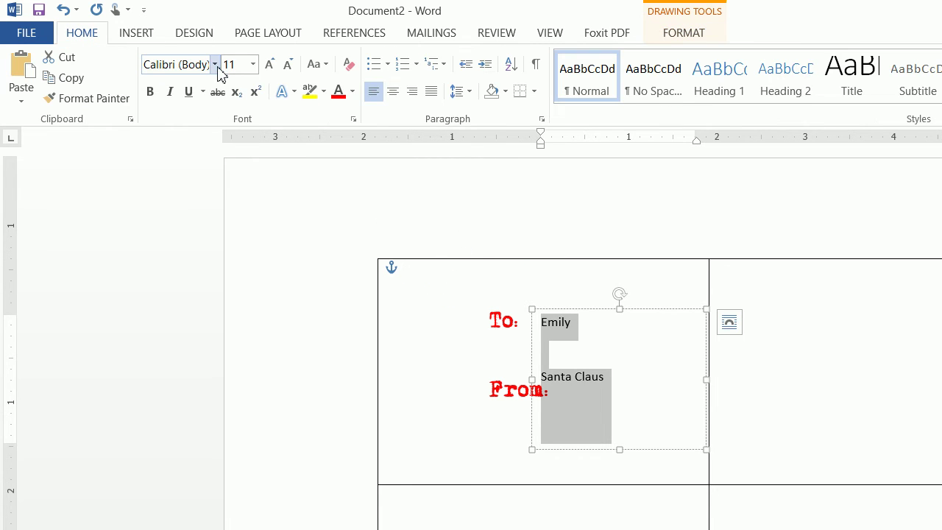
pyautogui.click(215, 65)
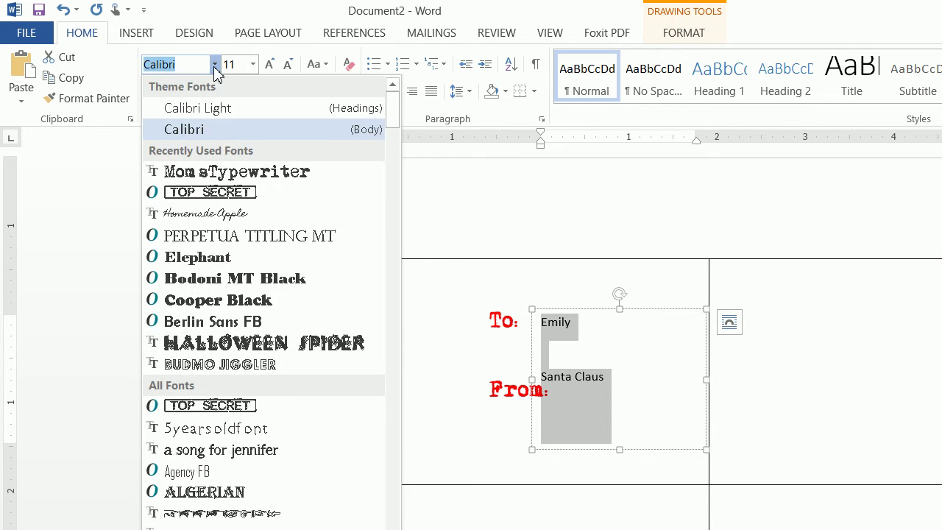
pyautogui.click(232, 221)
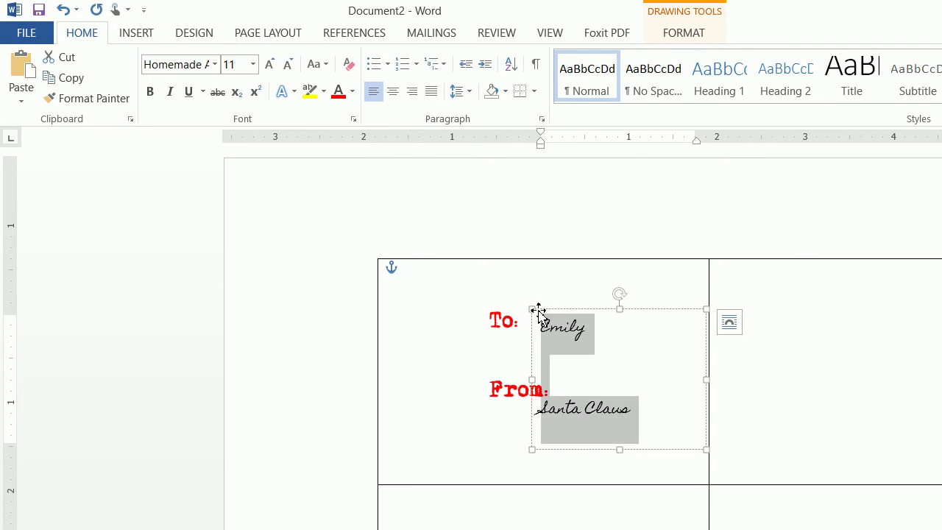
# Move and widen the names box so the names sit beside To: and From:.
pyautogui.moveTo(562, 312); pyautogui.dragTo(576, 298)
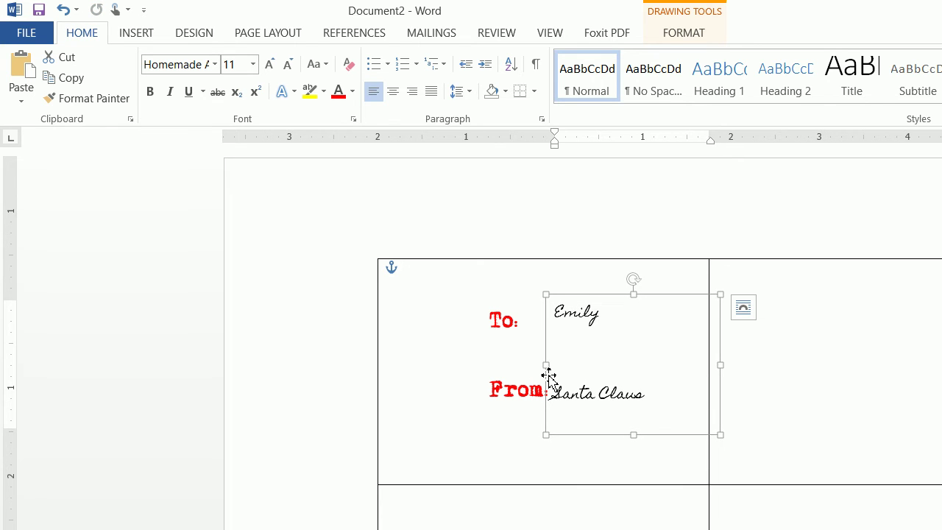
pyautogui.moveTo(545, 364); pyautogui.dragTo(510, 365)
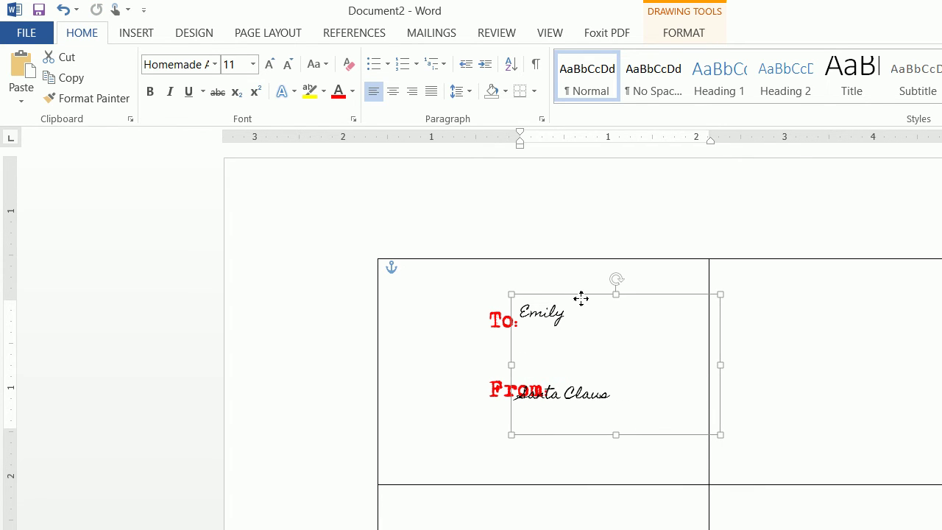
pyautogui.moveTo(581, 299); pyautogui.dragTo(581, 311)
pyautogui.click(600, 389)
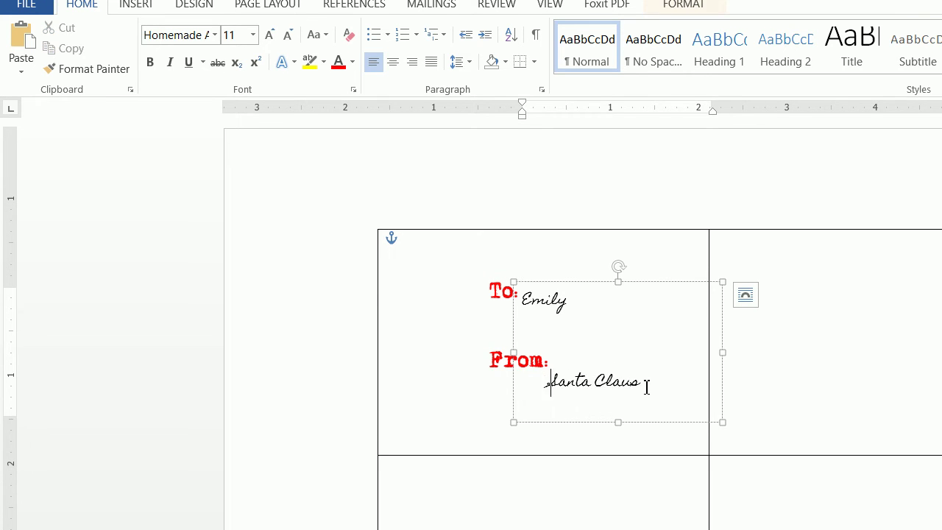
pyautogui.hotkey('ctrl', 'a')
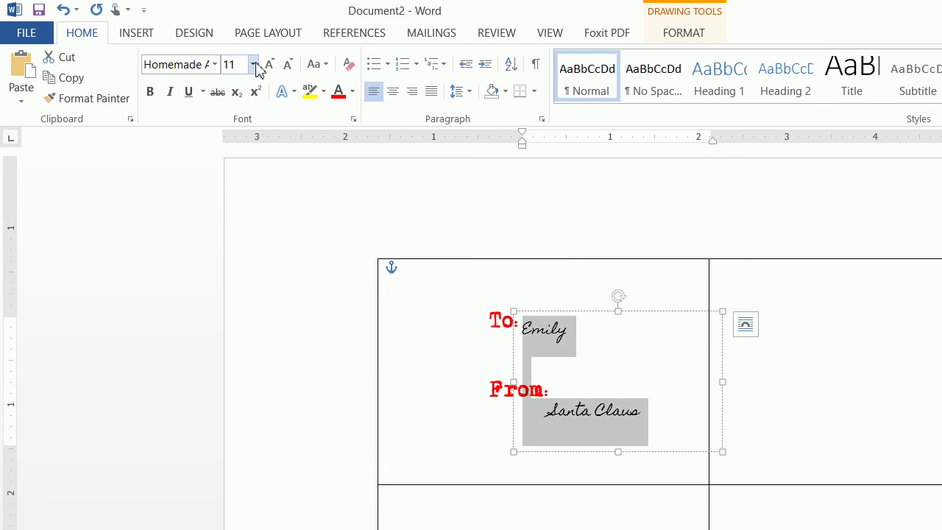
# Set the handwritten names to 16 pt and enlarge the box so Santa Claus fully shows.
pyautogui.click(252, 65)
pyautogui.click(238, 198)
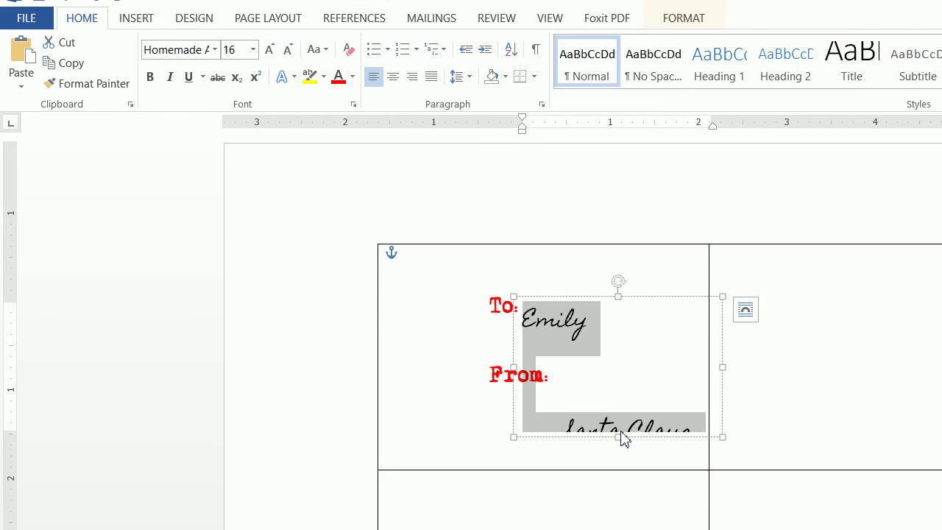
pyautogui.click(627, 316)
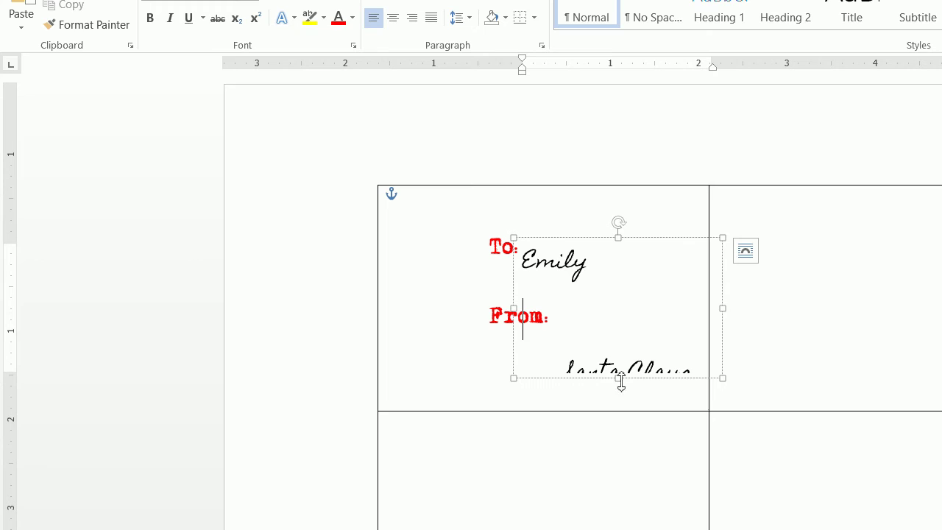
pyautogui.moveTo(620, 384); pyautogui.dragTo(620, 423)
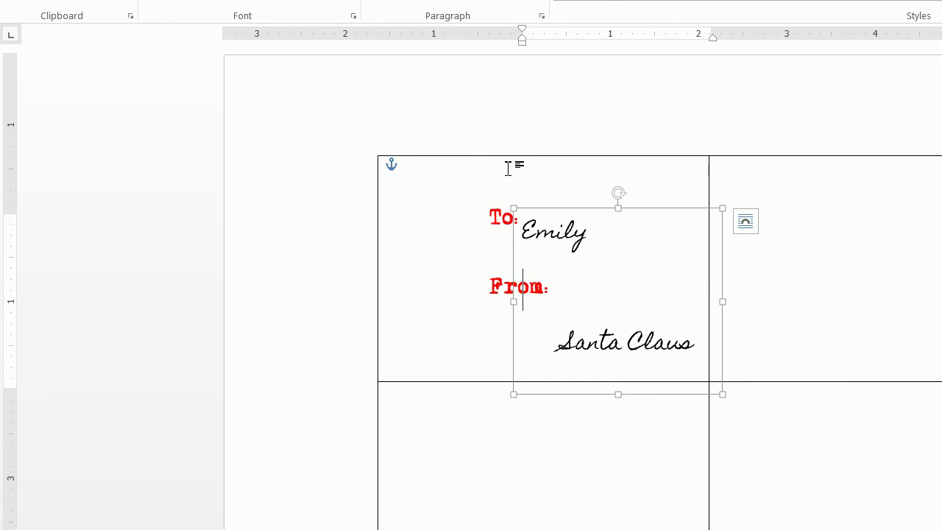
# Set the names' paragraph spacing to 0 pt after with single line spacing.
pyautogui.click(457, 91)
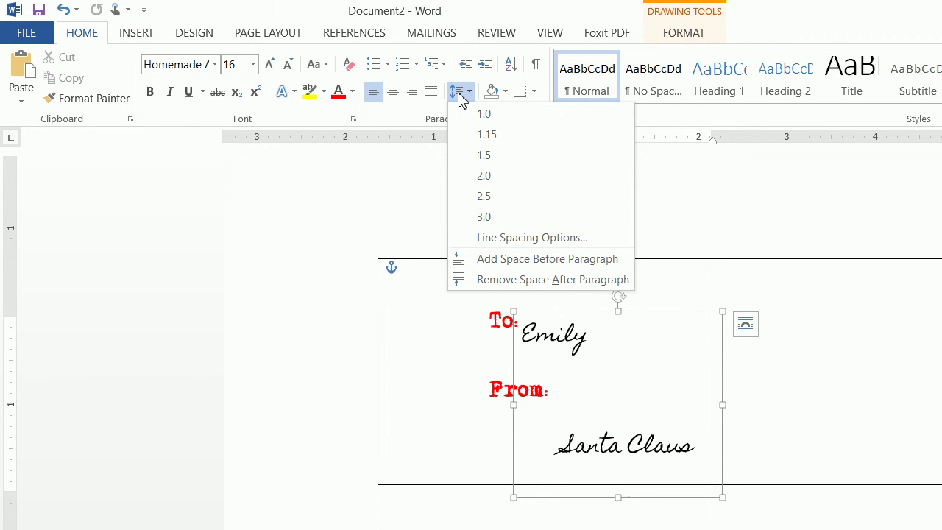
pyautogui.click(489, 238)
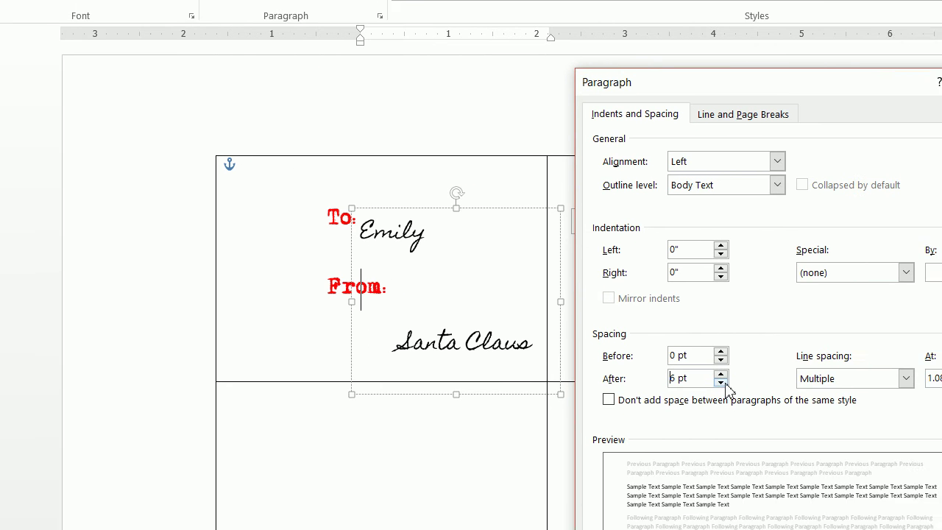
pyautogui.click(852, 471)
pyautogui.click(791, 379)
pyautogui.click(711, 397)
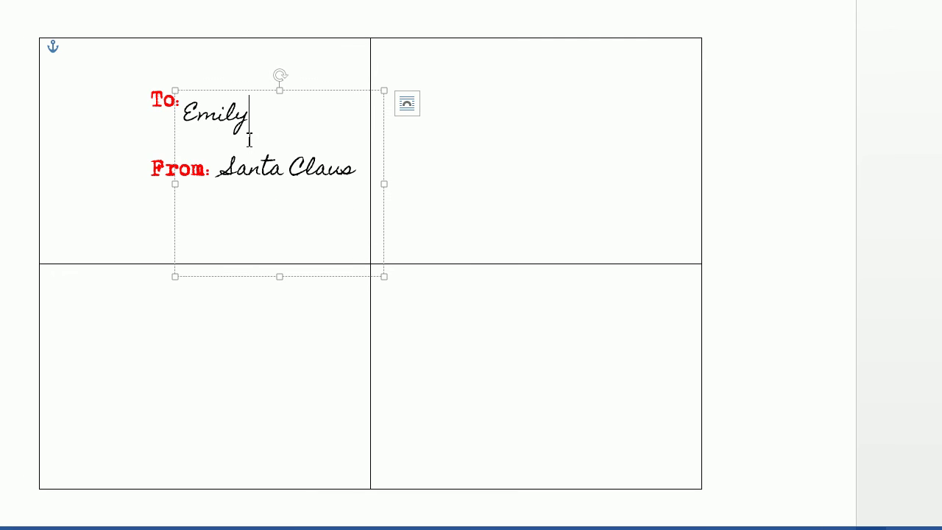
# Select the names text box, then switch to the finished santatags example document.
pyautogui.click(223, 89)
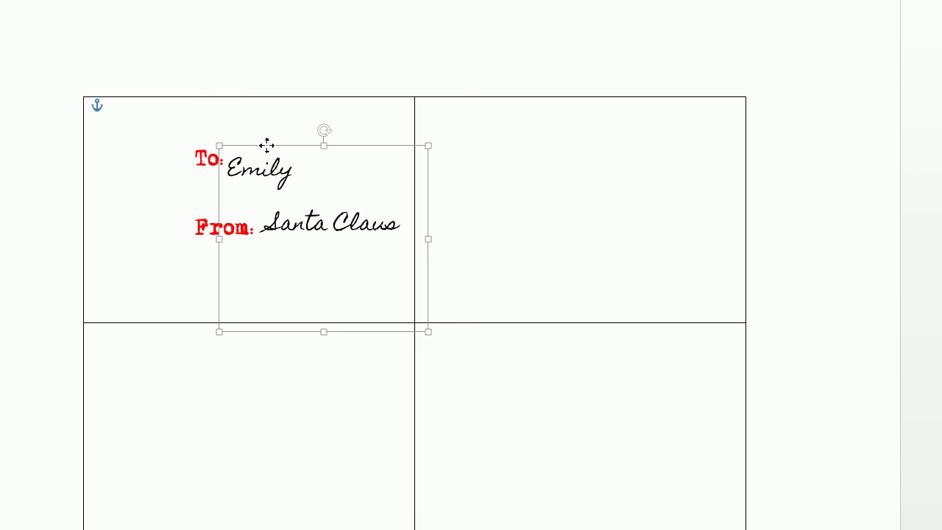
pyautogui.moveTo(326, 132); pyautogui.dragTo(324, 136)
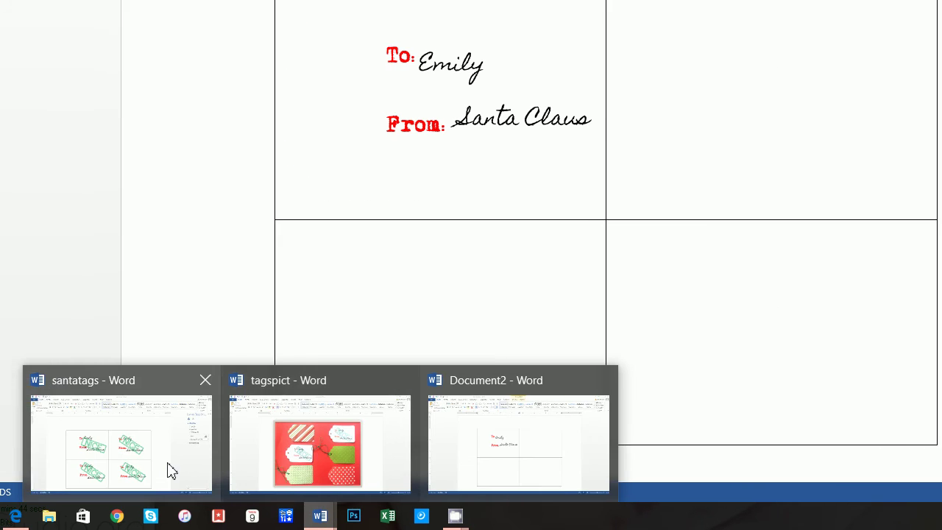
pyautogui.click(167, 471)
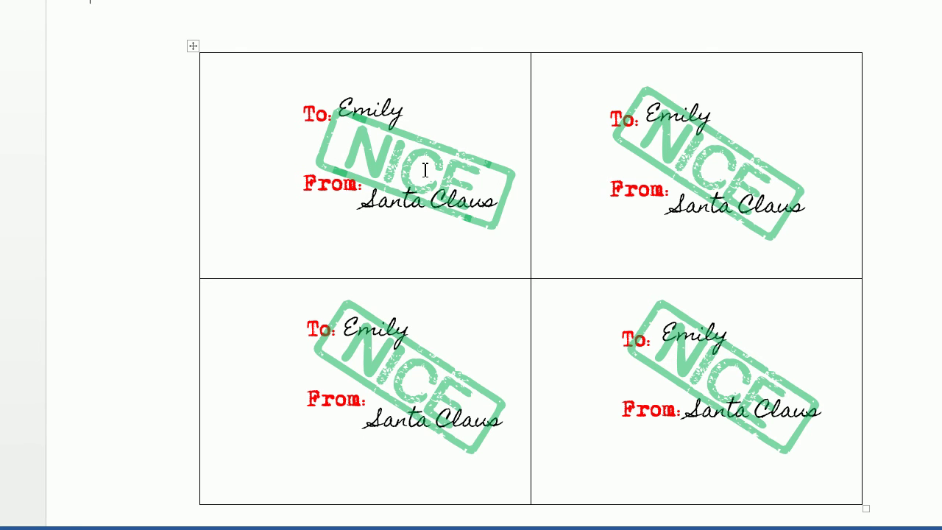
# Back in Document2, add a text box with no fill and no outline over the first tag.
pyautogui.click(512, 435)
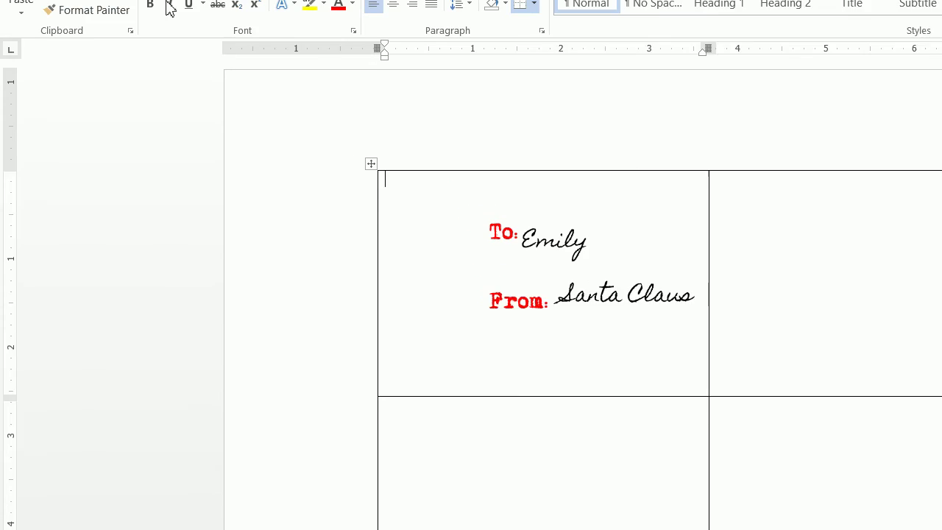
pyautogui.click(147, 21)
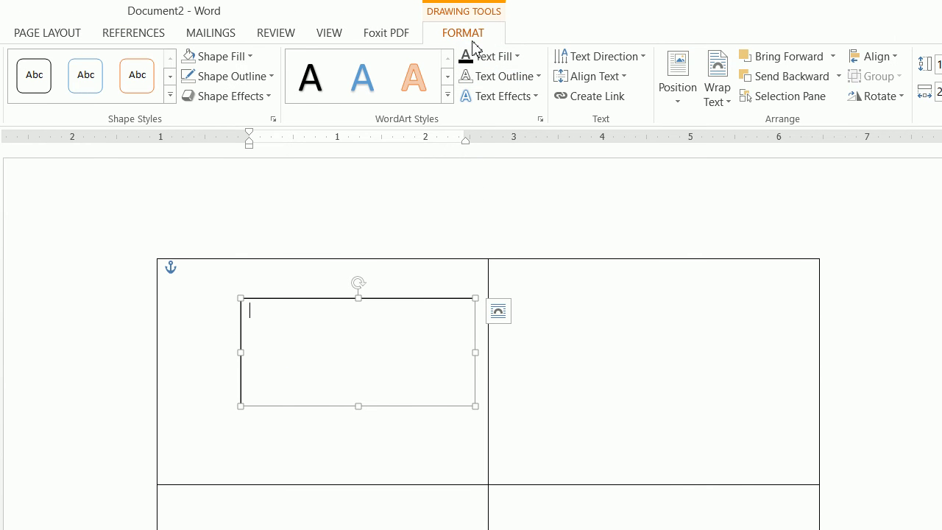
pyautogui.click(227, 27)
pyautogui.click(253, 220)
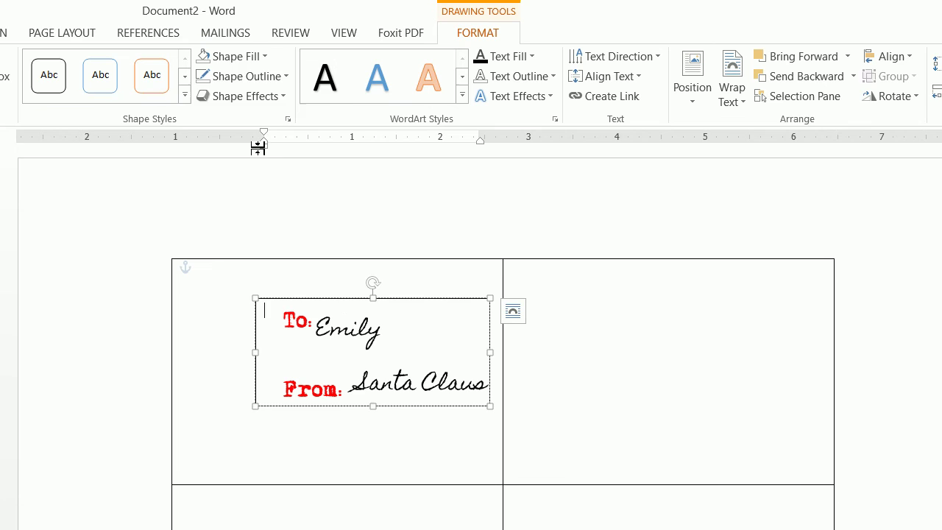
pyautogui.click(257, 78)
pyautogui.click(254, 234)
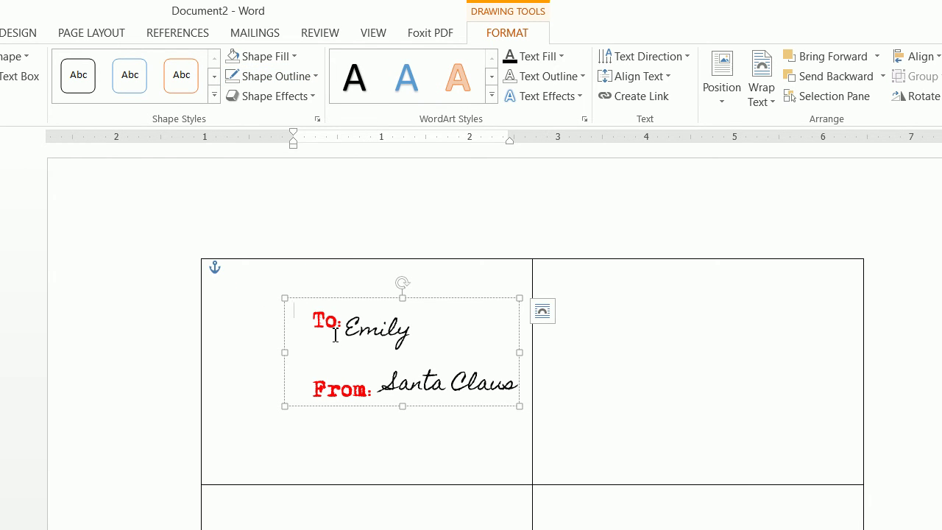
# Set the font to TOP SECRET and type NICE in the text box.
pyautogui.click(21, 31)
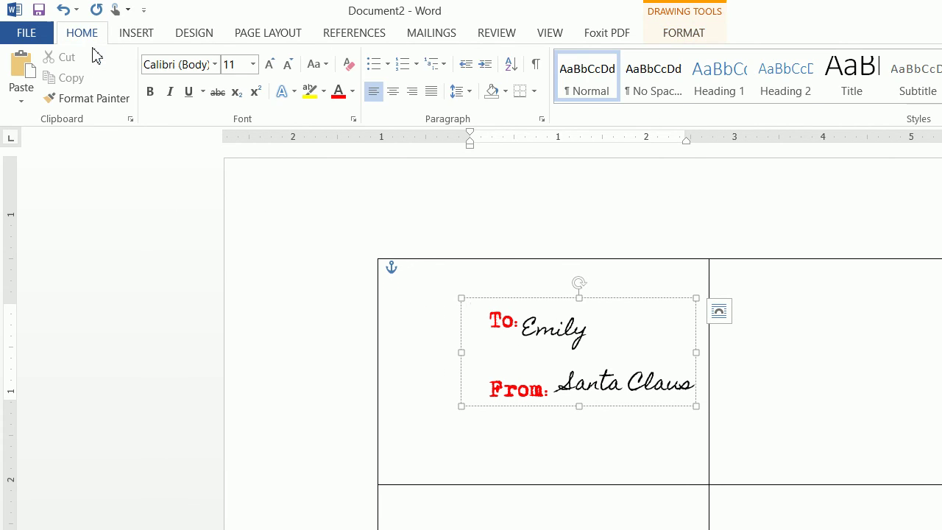
pyautogui.click(214, 64)
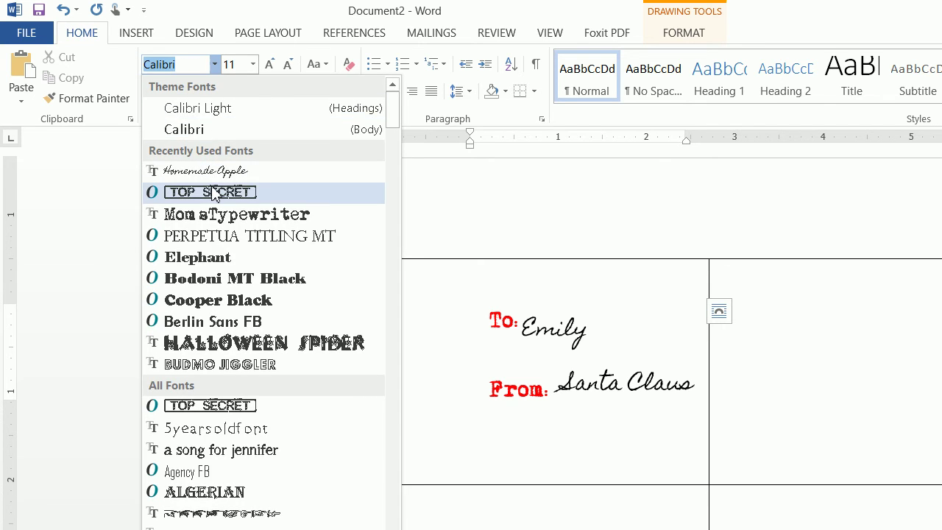
pyautogui.click(213, 194)
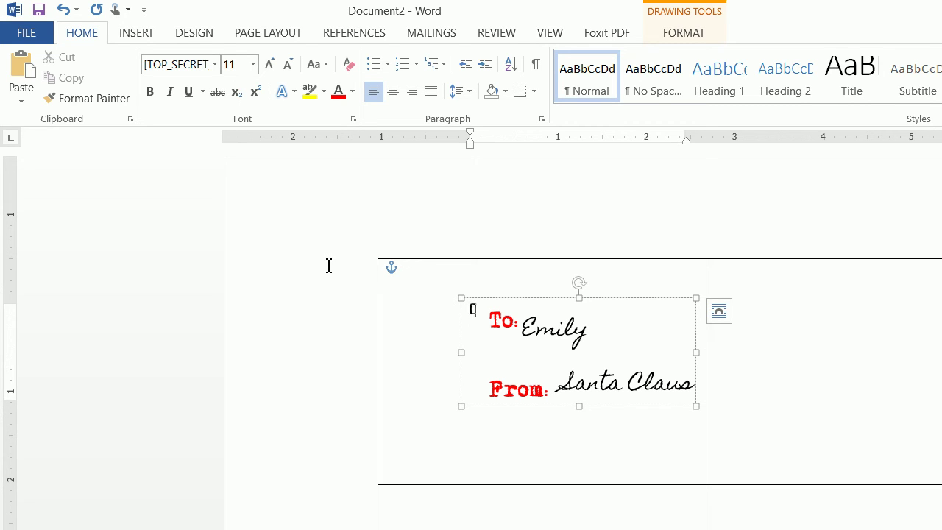
pyautogui.write('TOP')
pyautogui.press('BackSpace')
pyautogui.press('BackSpace')
pyautogui.press('BackSpace')
pyautogui.write('NICE')
# Make the NICE text 65 pt and green.
pyautogui.moveTo(512, 309); pyautogui.dragTo(471, 309)
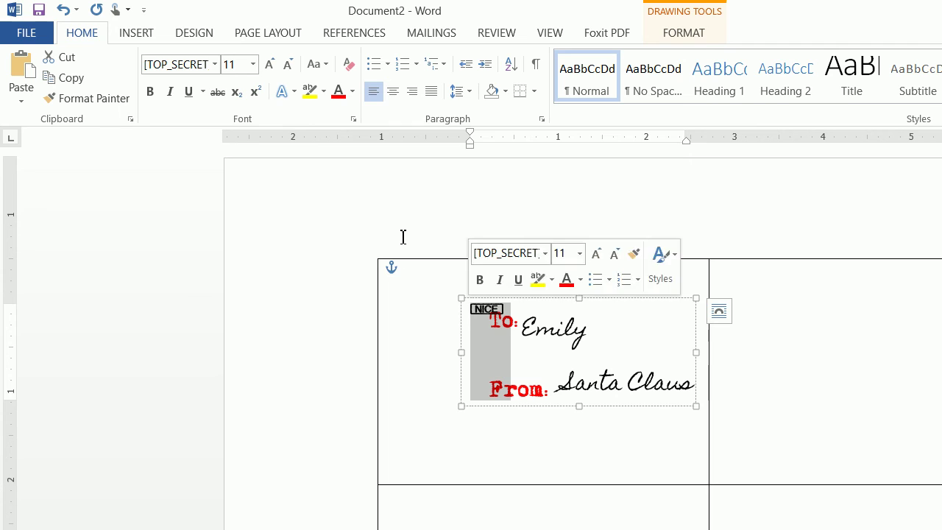
pyautogui.click(245, 65)
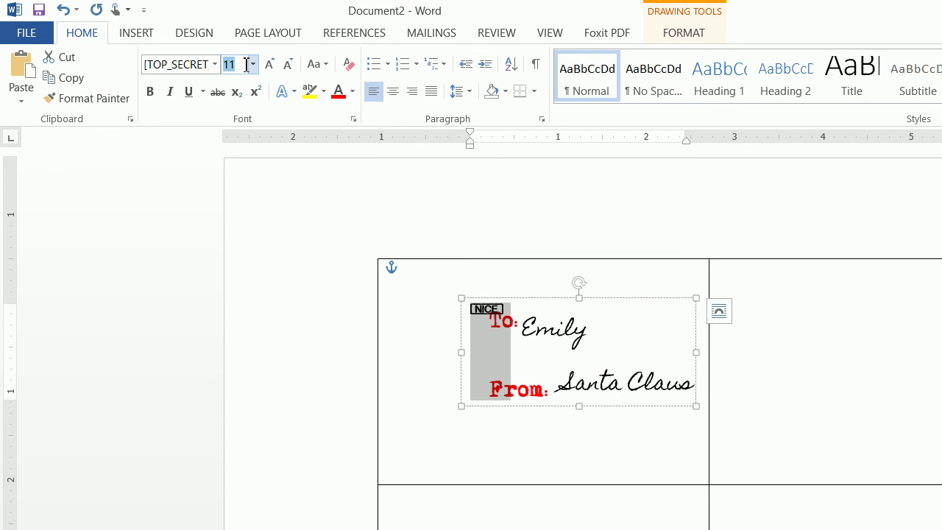
pyautogui.write('65')
pyautogui.press('Return')
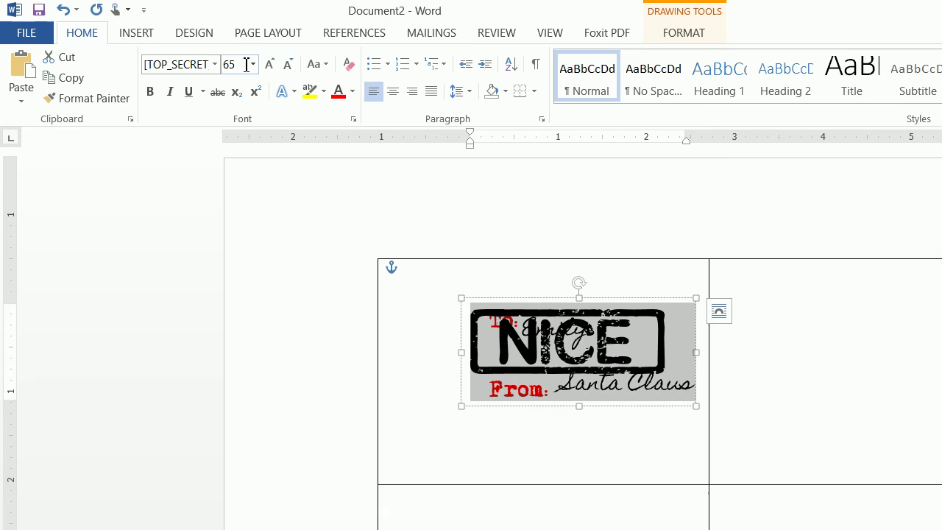
pyautogui.click(353, 91)
pyautogui.click(411, 250)
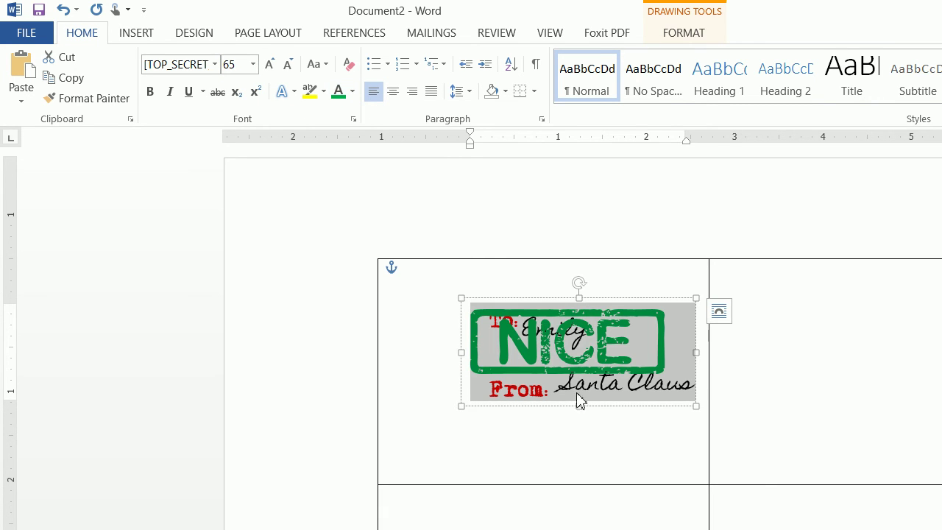
# Rotate the NICE stamp about 30° clockwise and nudge it slightly right and down.
pyautogui.click(585, 275)
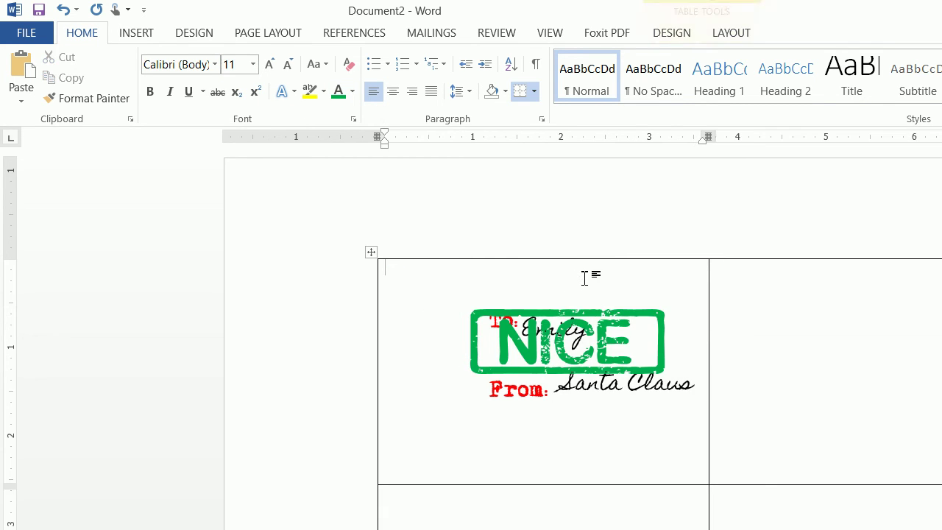
pyautogui.click(580, 289)
pyautogui.moveTo(579, 287); pyautogui.dragTo(598, 298)
pyautogui.moveTo(618, 325); pyautogui.dragTo(625, 328)
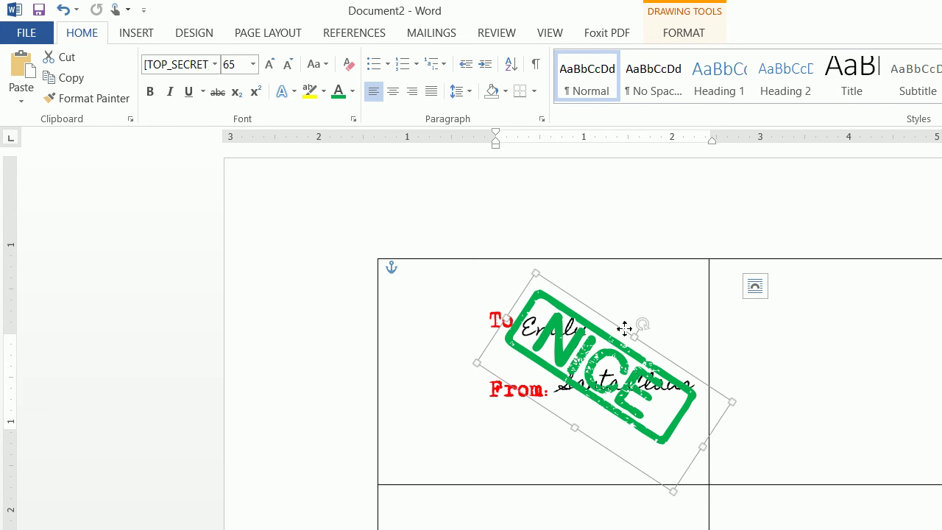
pyautogui.click(439, 398)
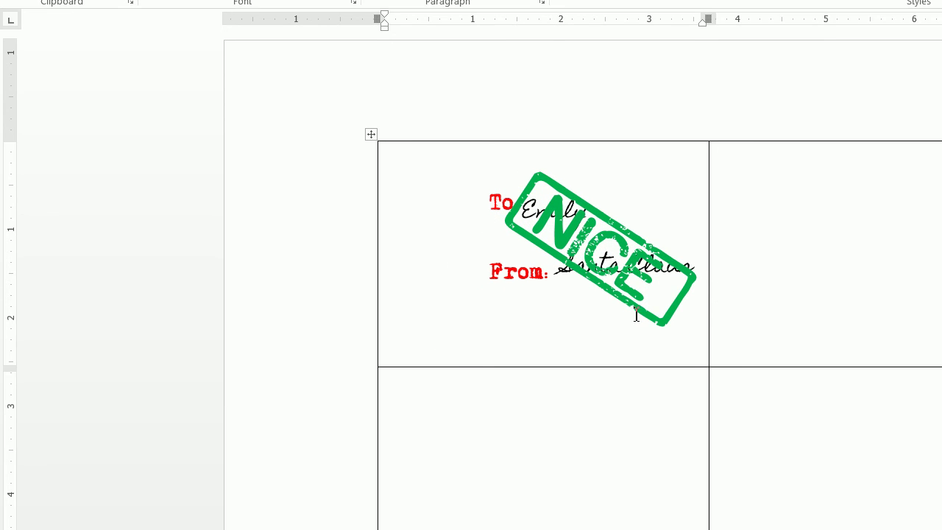
# Bring up the tagspict photo to compare the stamp's look.
pyautogui.moveTo(422, 513)
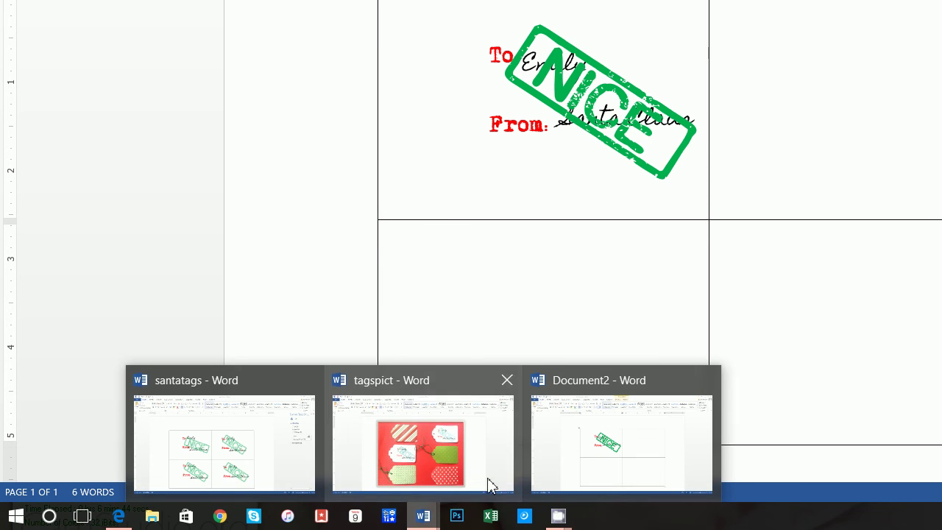
pyautogui.click(488, 486)
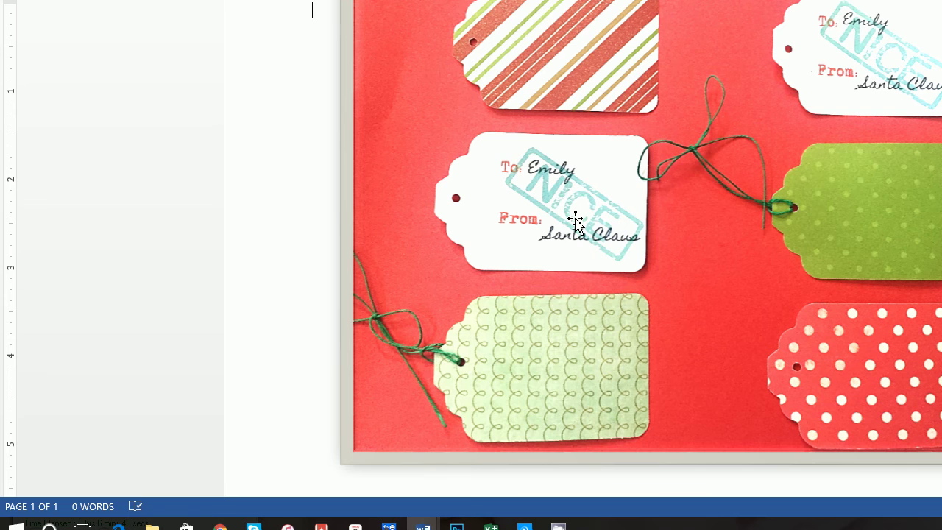
pyautogui.moveTo(431, 524)
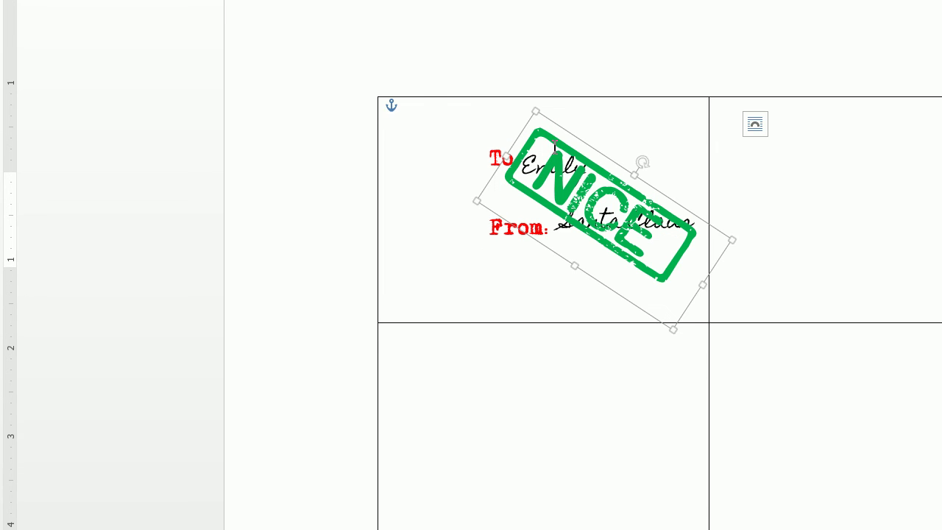
# Set the NICE stamp's text fill transparency to 50% in Format Text Effects.
pyautogui.click(675, 33)
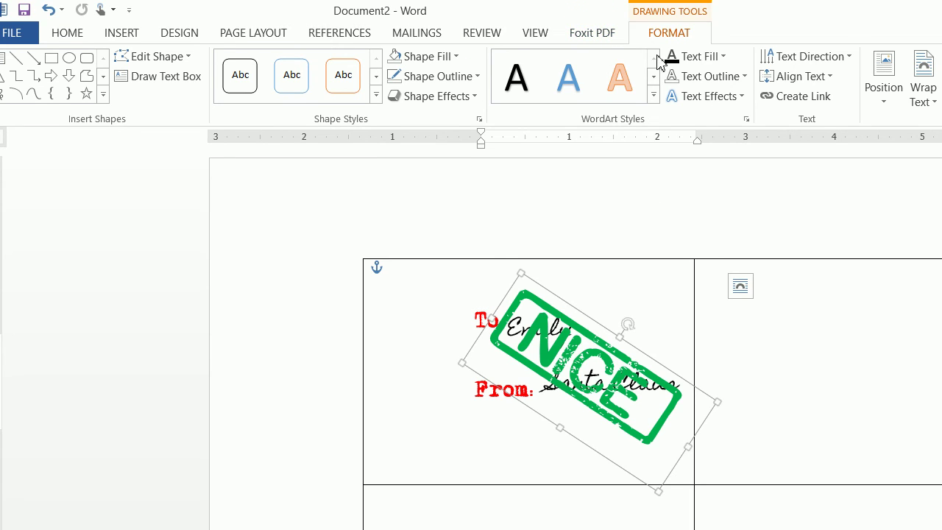
pyautogui.click(705, 97)
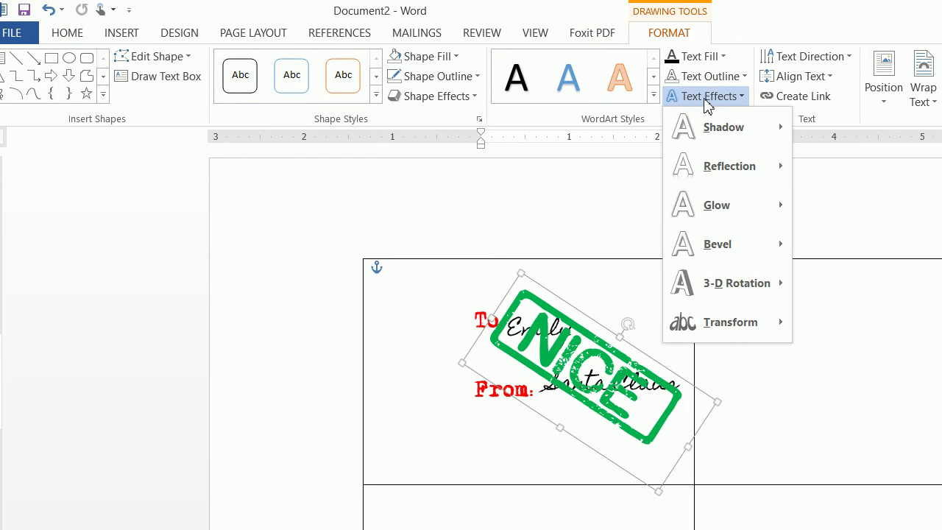
pyautogui.click(723, 56)
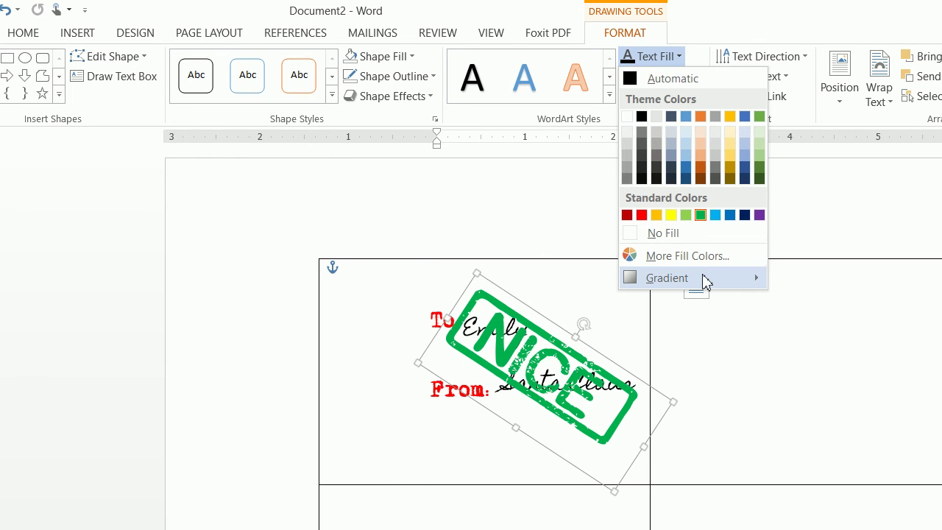
pyautogui.moveTo(778, 278)
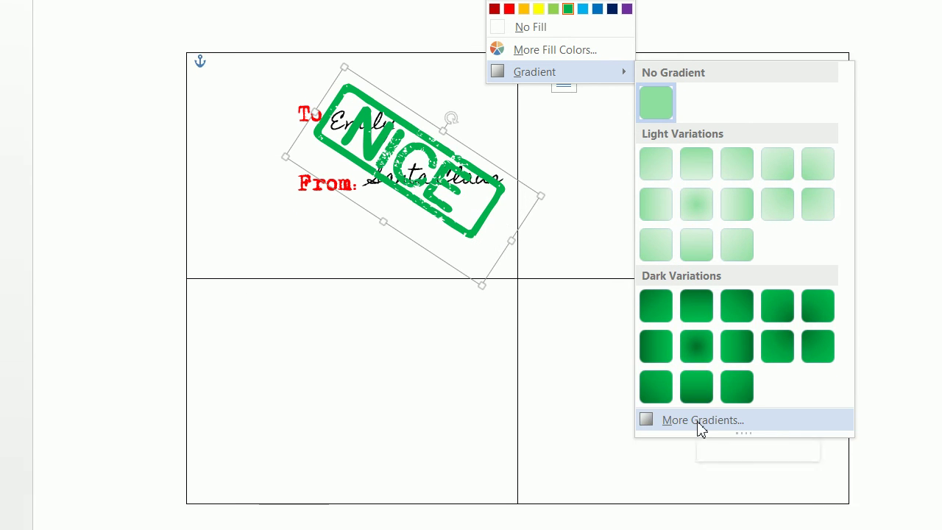
pyautogui.click(698, 391)
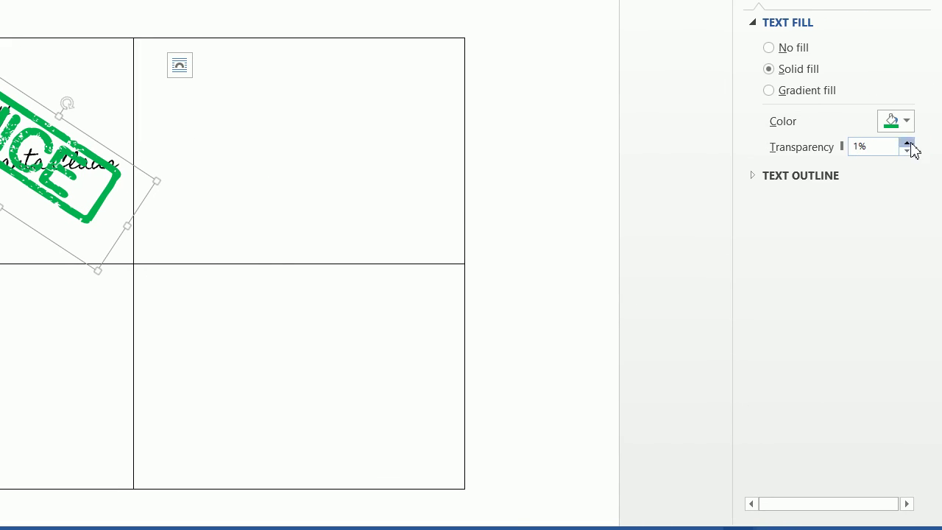
pyautogui.click(907, 143)
pyautogui.click(907, 143)
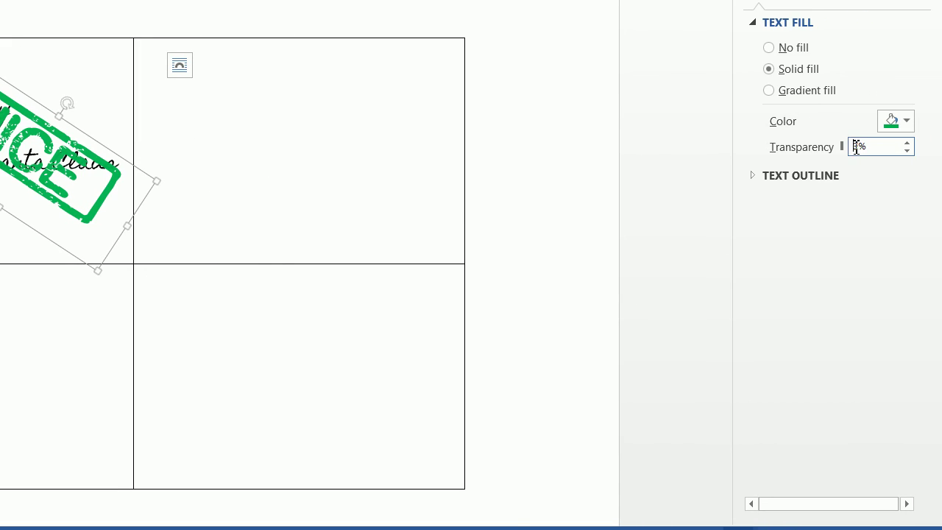
pyautogui.doubleClick(856, 147)
pyautogui.write('50')
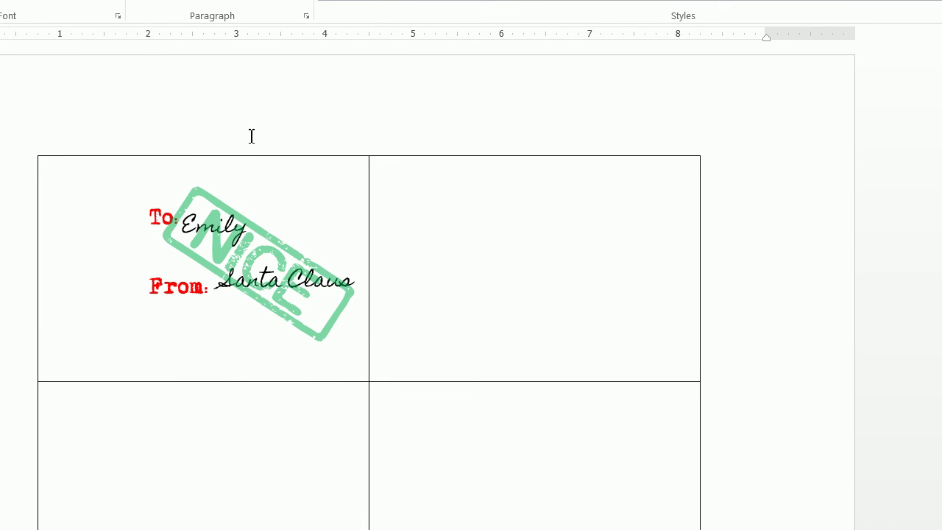
# Copy the tilted NICE stamp together with the To/From text box.
pyautogui.click(204, 204)
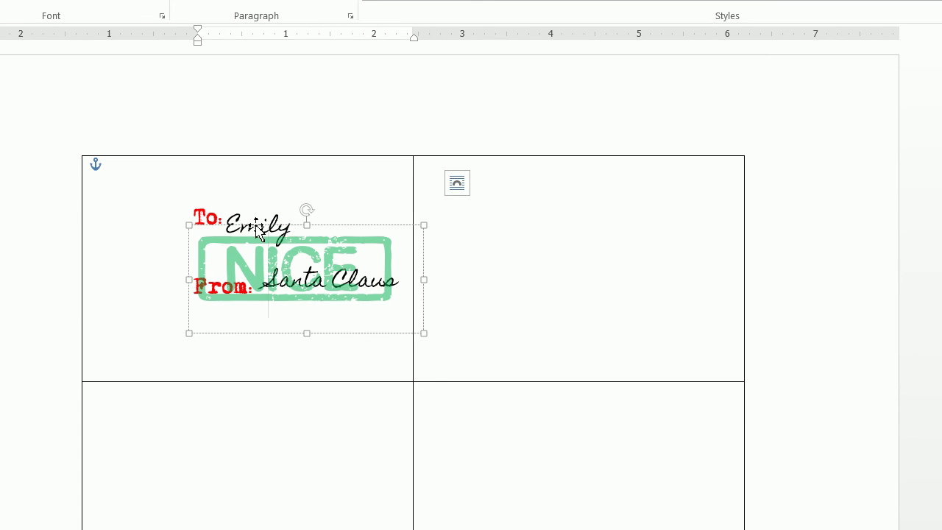
pyautogui.hotkey('ctrl', 'z')
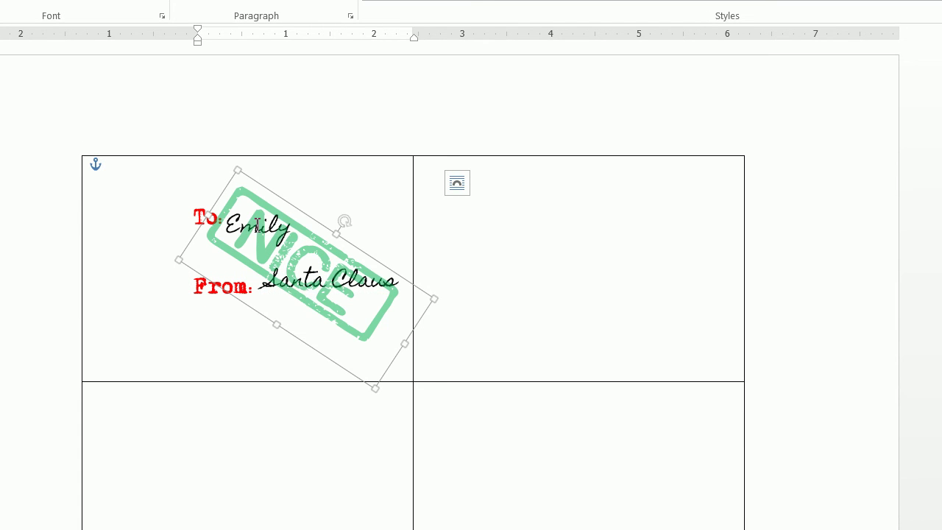
pyautogui.hotkey('ctrl', 'y')
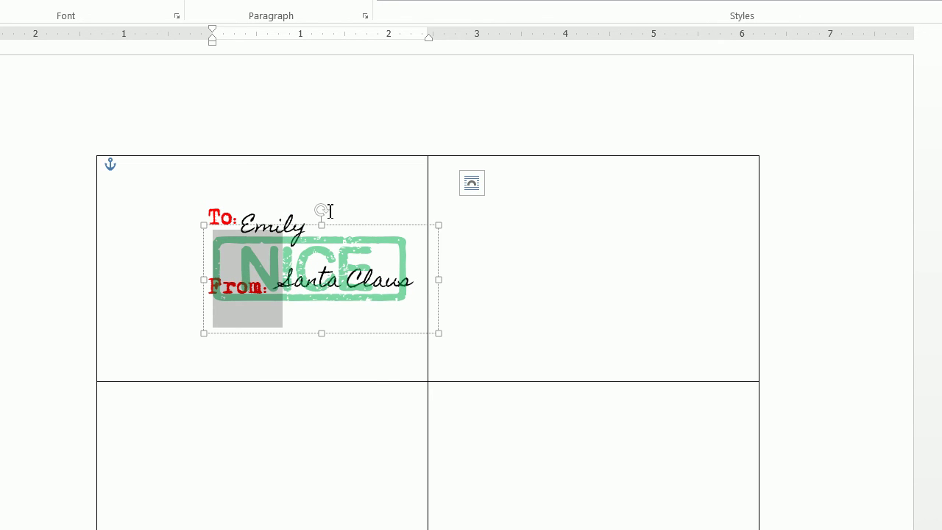
pyautogui.hotkey('ctrl', 'z')
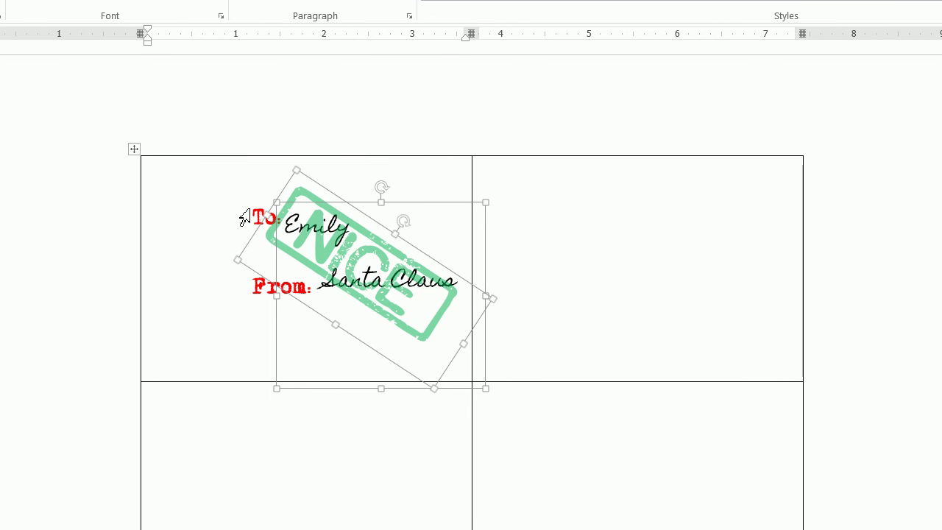
pyautogui.keyDown('shift'); pyautogui.click(254, 209); pyautogui.keyUp('shift')
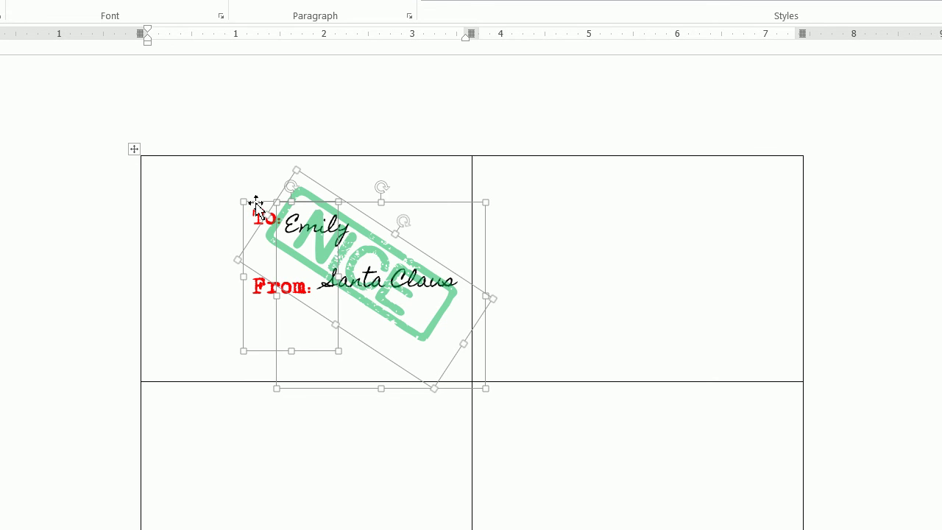
pyautogui.rightClick(255, 208)
pyautogui.click(288, 236)
# Paste the tag, keeping source formatting, into the upper-right, lower-left and lower-right cells.
pyautogui.click(545, 226)
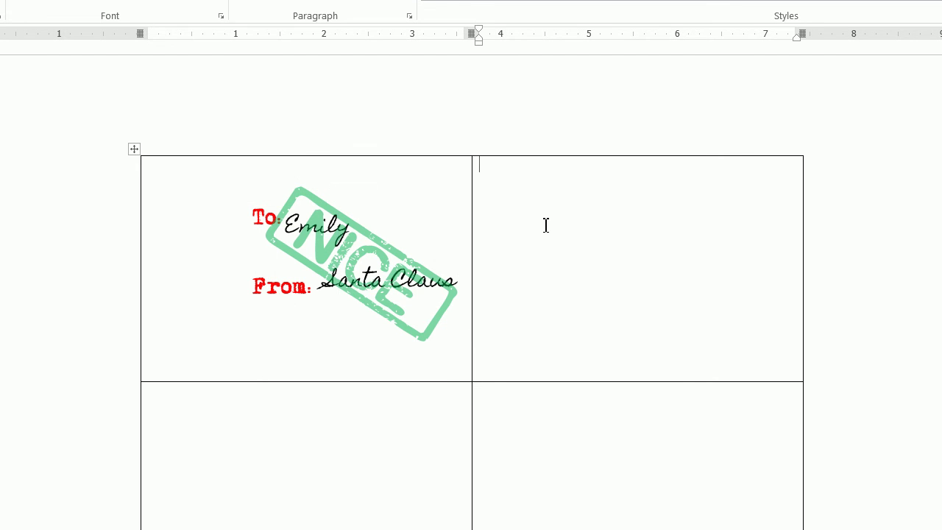
pyautogui.rightClick(545, 223)
pyautogui.click(581, 302)
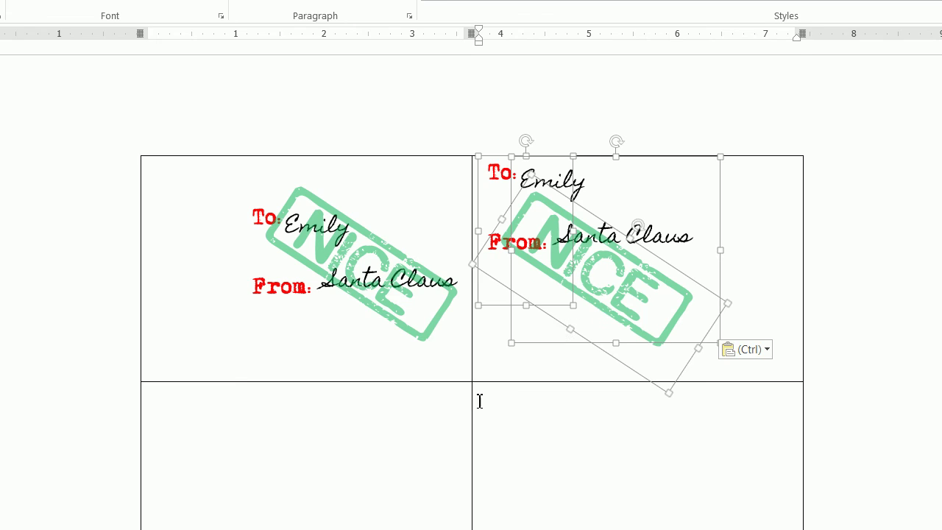
pyautogui.click(339, 450)
pyautogui.rightClick(353, 394)
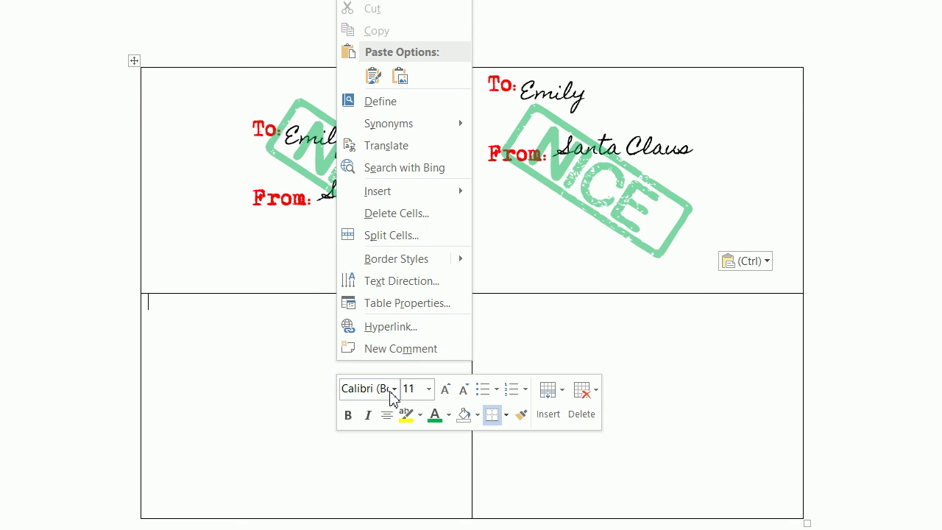
pyautogui.click(373, 150)
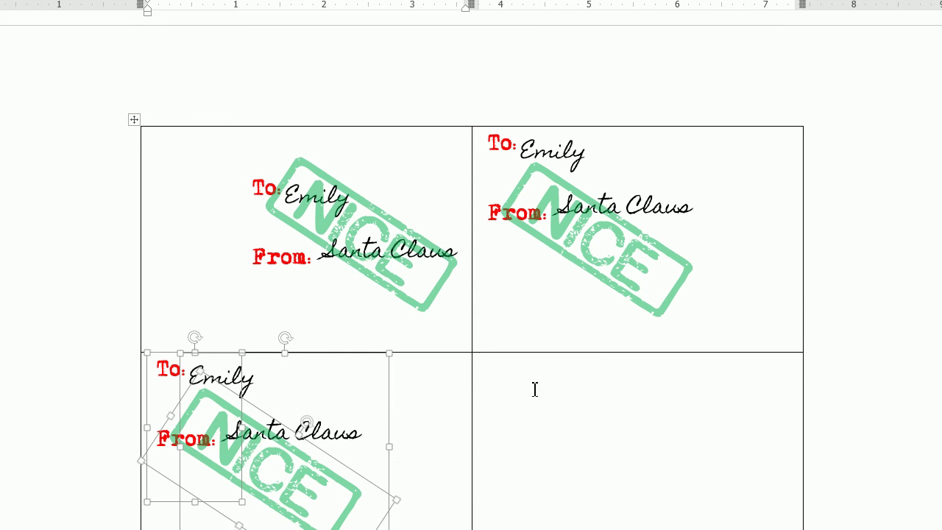
pyautogui.click(539, 396)
pyautogui.rightClick(541, 399)
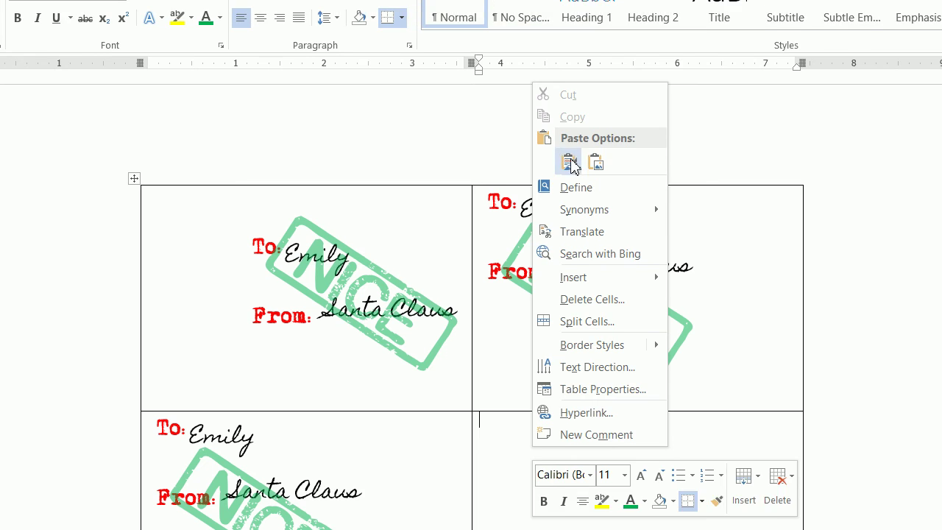
pyautogui.click(568, 103)
pyautogui.click(601, 257)
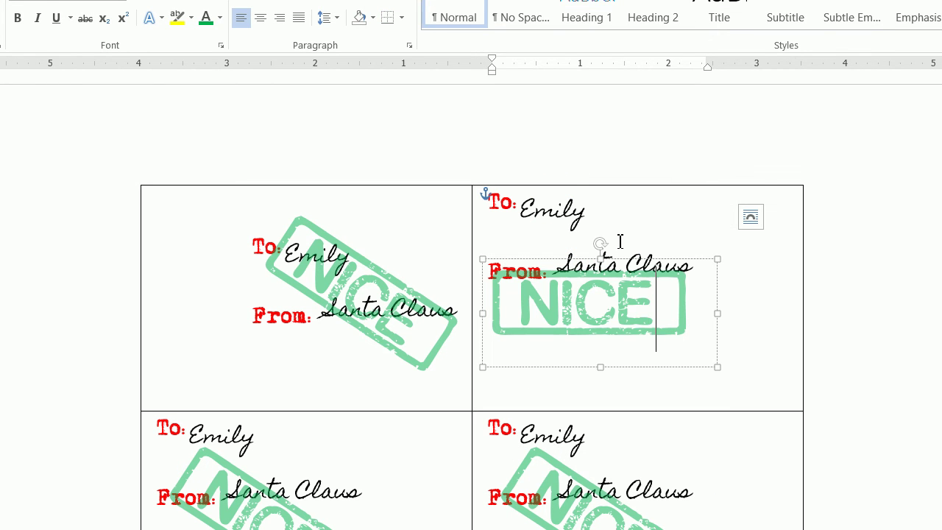
# Move the upper-right tag and its NICE stamp right and down into place within its cell.
pyautogui.keyDown('shift'); pyautogui.click(496, 203); pyautogui.keyUp('shift')
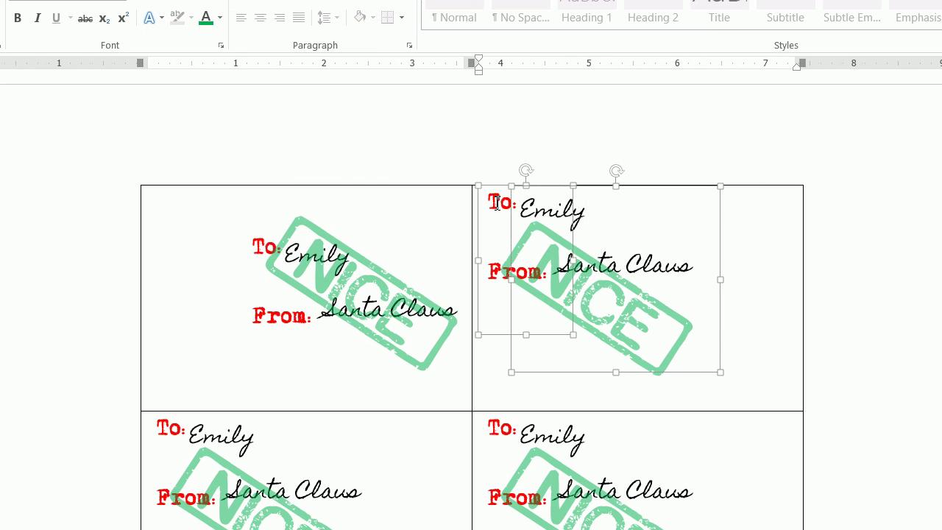
pyautogui.moveTo(525, 190); pyautogui.dragTo(602, 237)
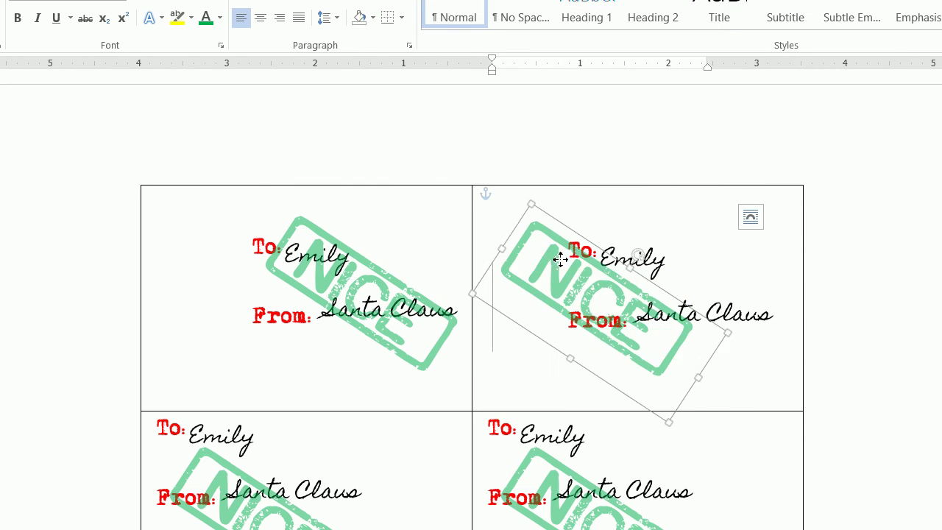
pyautogui.moveTo(565, 336); pyautogui.dragTo(652, 319)
pyautogui.click(652, 319)
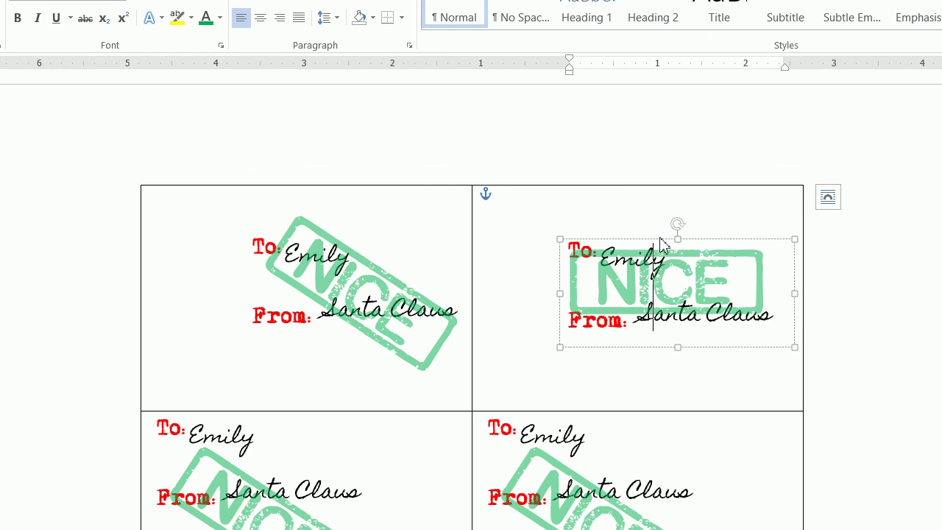
pyautogui.click(639, 195)
pyautogui.click(666, 286)
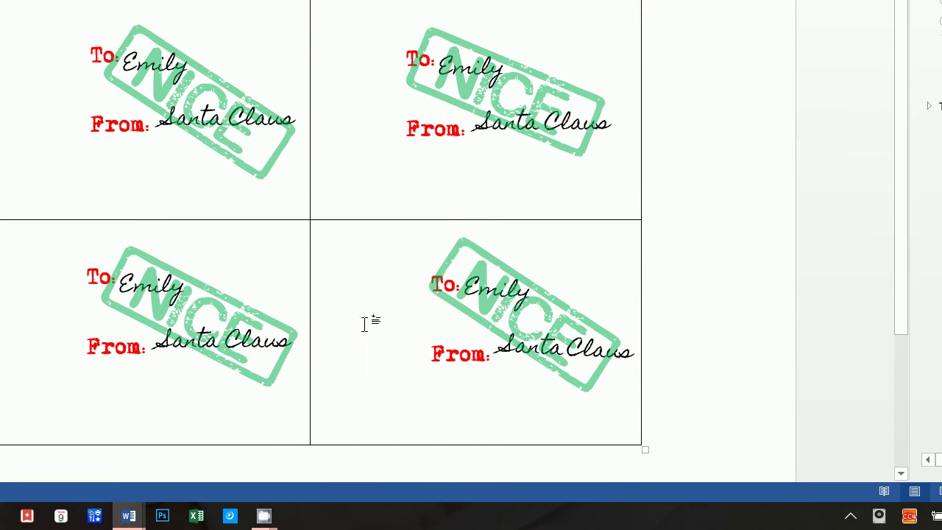
# Bring up Word's taskbar window previews to reach the tagspict document.
pyautogui.moveTo(248, 513)
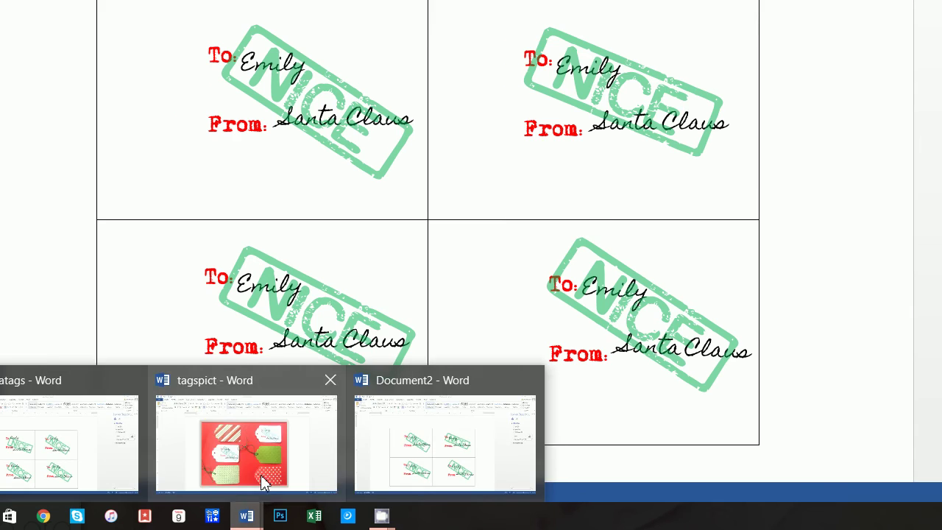